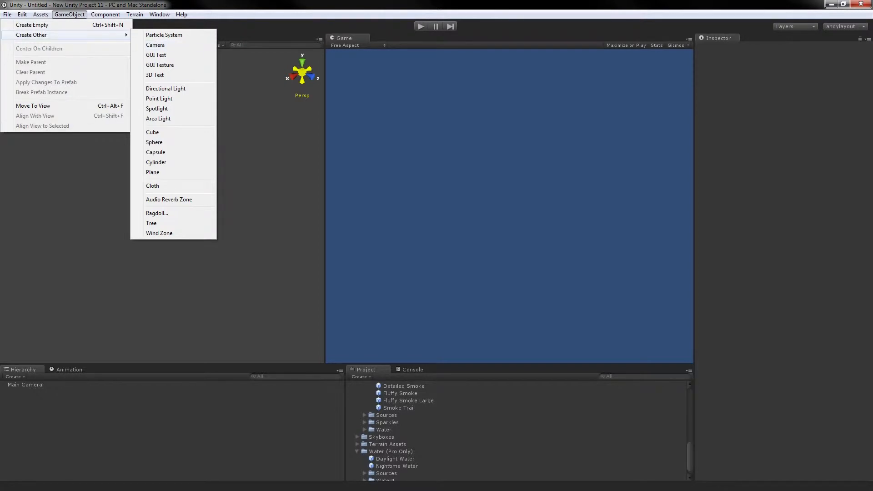
Step: Create a plane in the scene and align the Main Camera with the current scene view
{"action": "key", "text": "Return"}
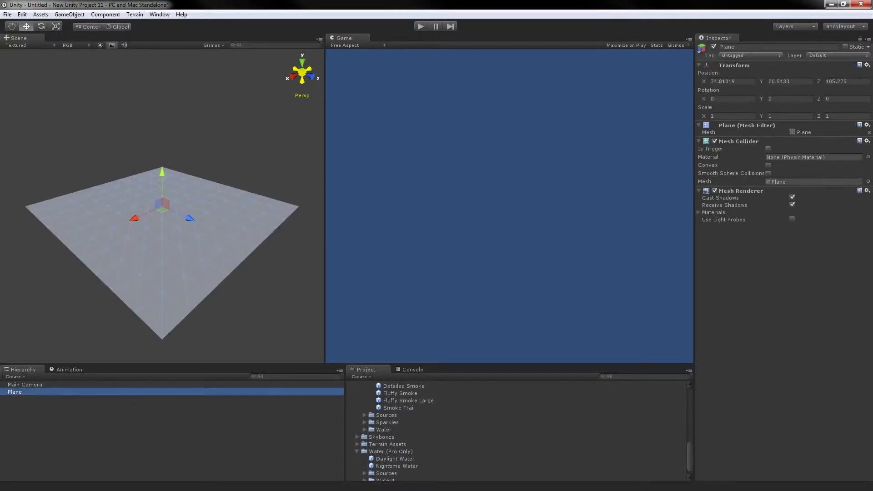
{"action": "left_click", "coordinate": [25, 385]}
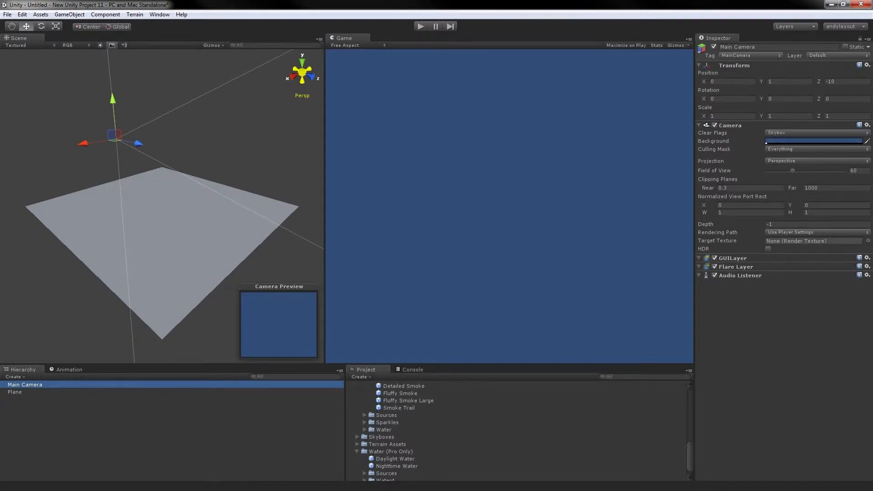
{"action": "left_click", "coordinate": [69, 14]}
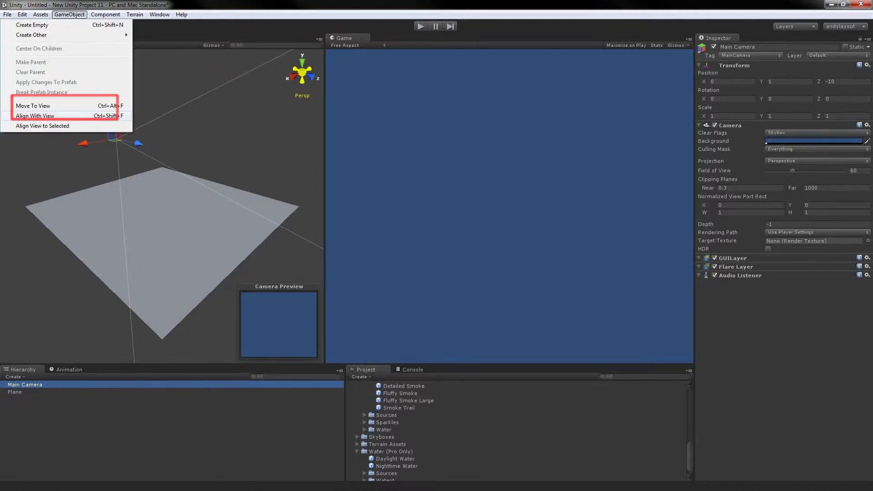
{"action": "left_click", "coordinate": [35, 116]}
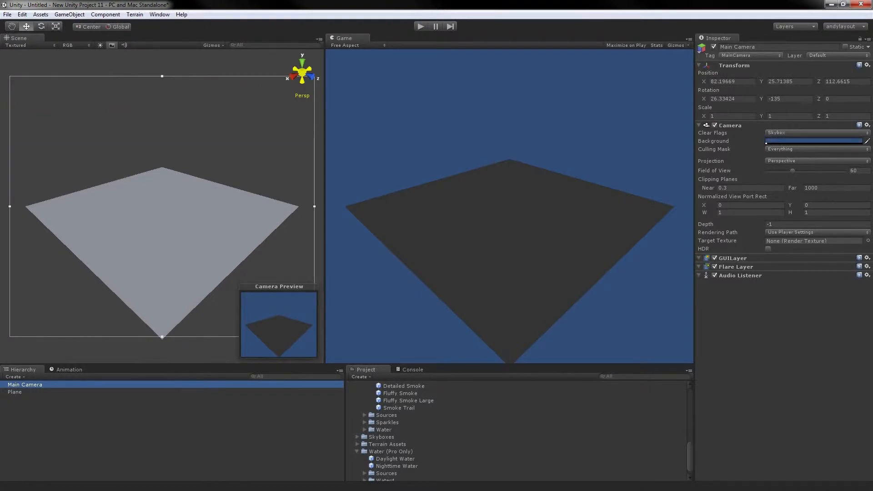
Step: Realign the Main Camera with a slightly lower, more side-on scene view of the plane
{"action": "left_click_drag", "start_coordinate": [162, 205], "coordinate": [72, 186], "text": "alt"}
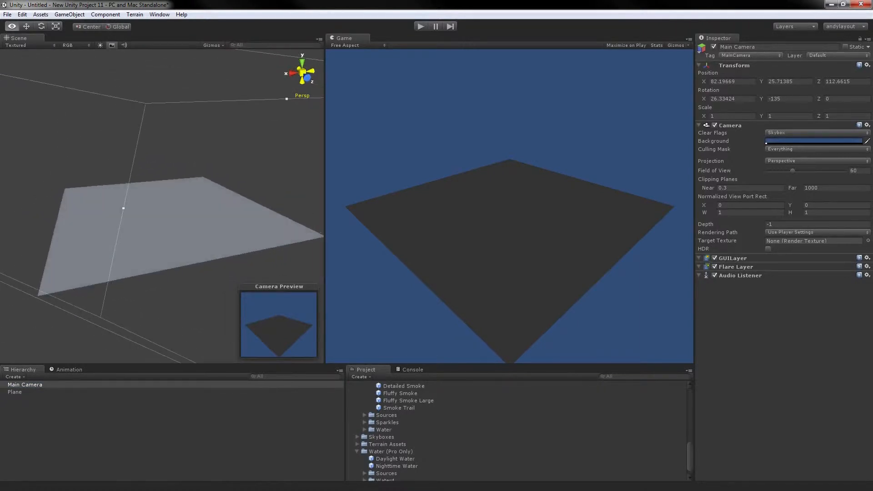
{"action": "left_click", "coordinate": [70, 14]}
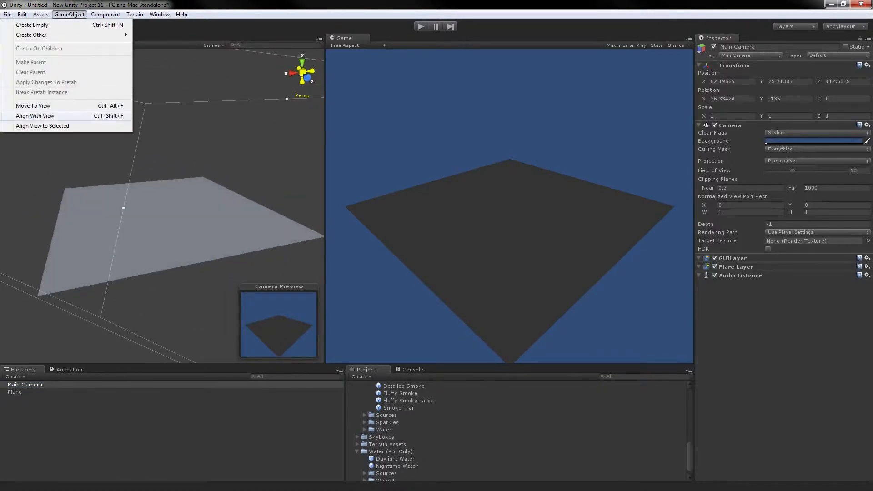
{"action": "left_click", "coordinate": [35, 115]}
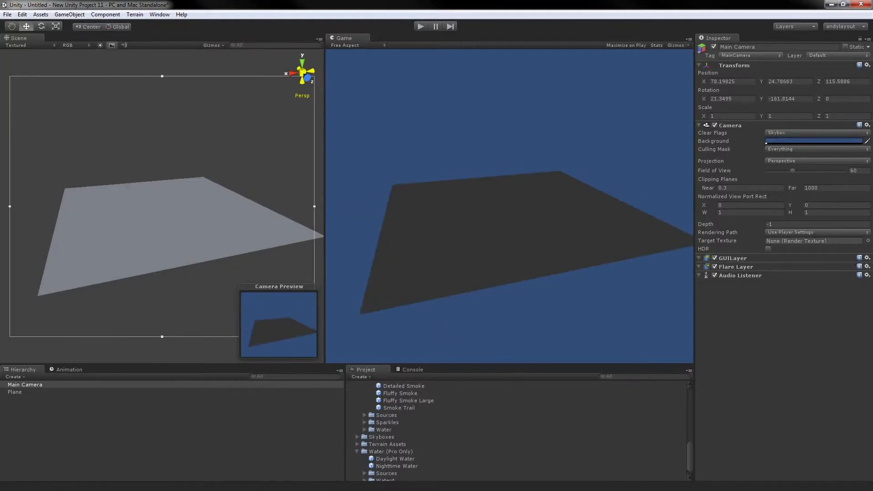
Step: Create a point light and raise it slightly above the plane to a Y position of about 20.9
{"action": "left_click", "coordinate": [69, 14]}
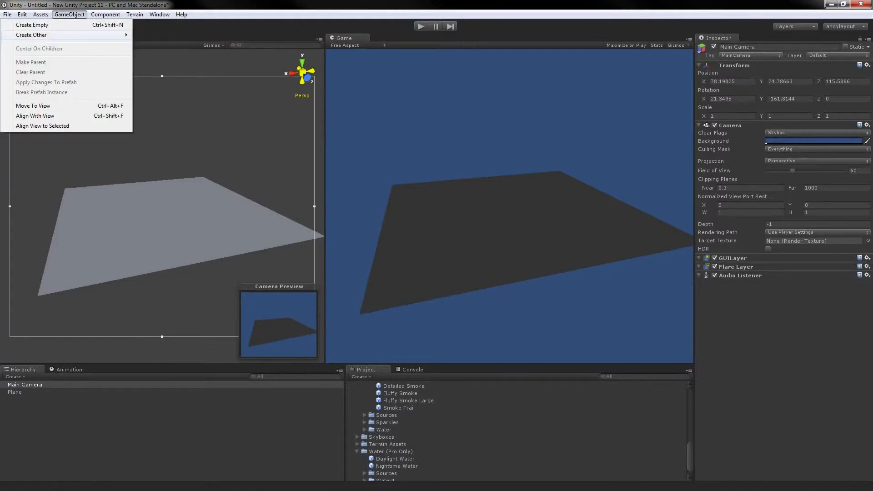
{"action": "mouse_move", "coordinate": [69, 35]}
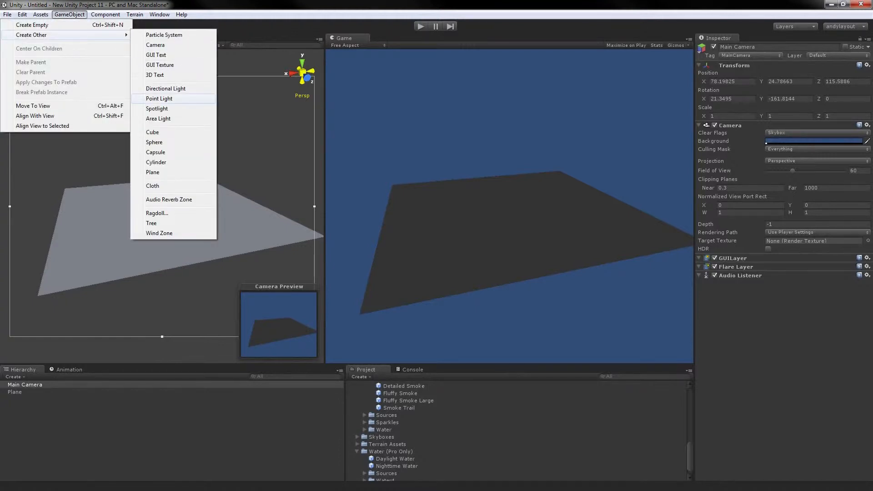
{"action": "left_click", "coordinate": [159, 98]}
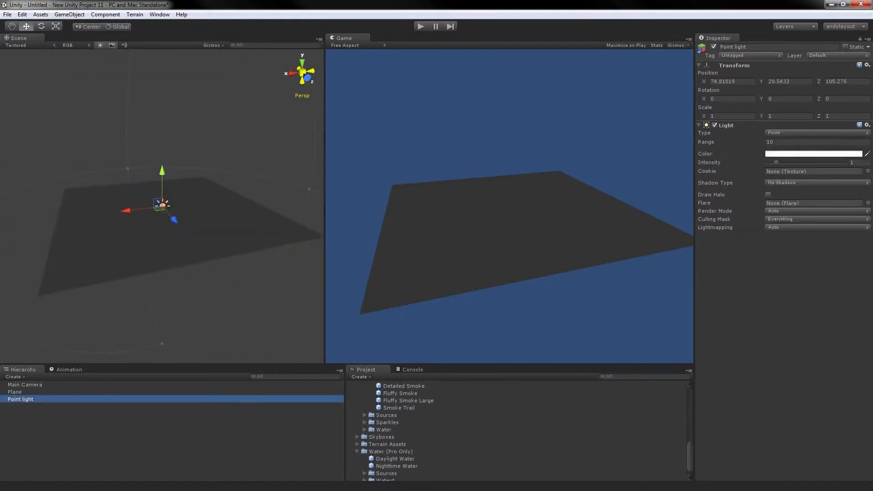
{"action": "left_click_drag", "start_coordinate": [162, 172], "coordinate": [162, 164]}
{"action": "scroll", "coordinate": [162, 164], "scroll_direction": "down", "scroll_amount": 10}
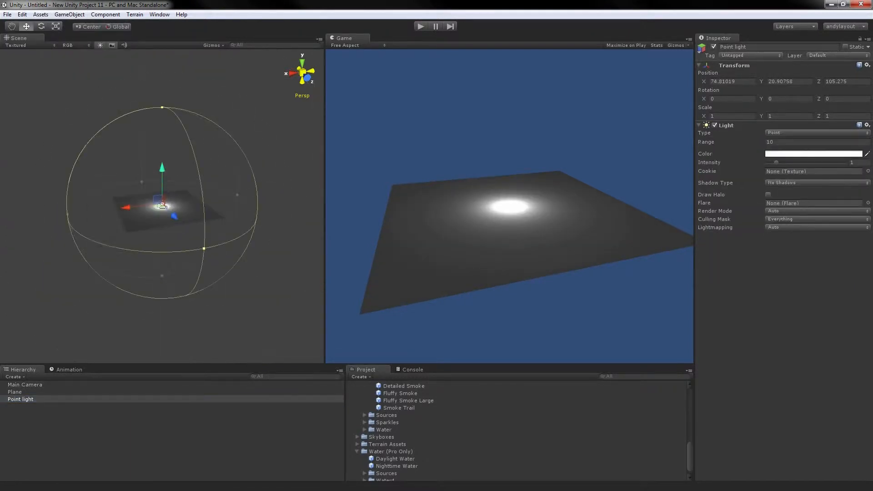
Step: Adjust the point light's range sphere, enlarging the range to about 15.8
{"action": "scroll", "coordinate": [162, 203], "scroll_direction": "down", "scroll_amount": 1}
{"action": "mouse_move", "coordinate": [162, 113]}
{"action": "left_mouse_down"}
{"action": "mouse_move", "coordinate": [162, 149]}
{"action": "mouse_move", "coordinate": [162, 120]}
{"action": "left_mouse_up"}
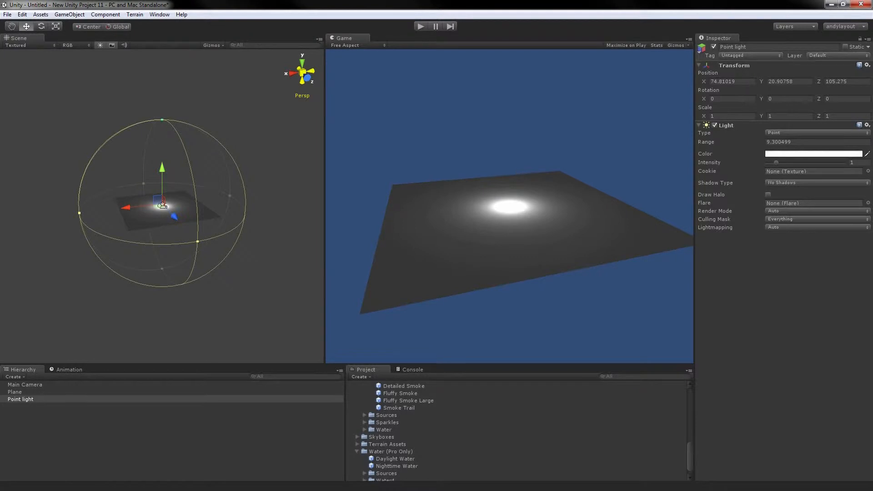
{"action": "left_click_drag", "start_coordinate": [162, 119], "coordinate": [162, 46]}
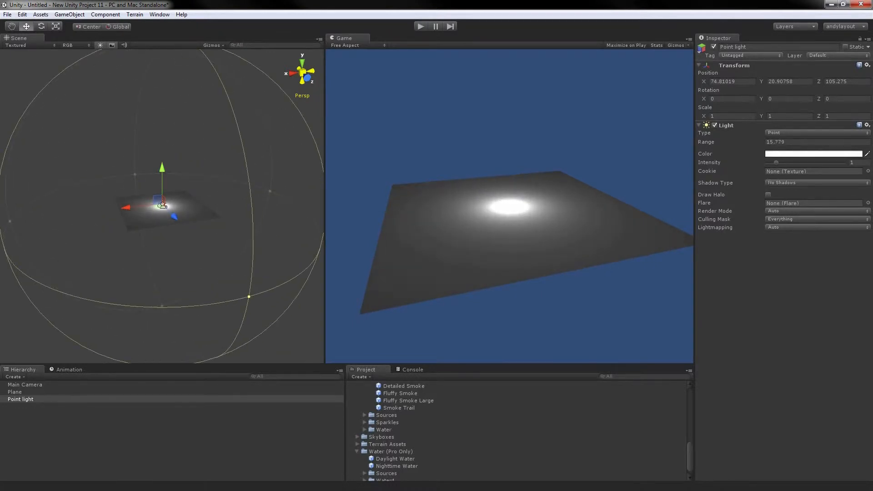
Step: Raise the point light to a Y position of about 24.6 and reduce its range to about 12.2
{"action": "left_click_drag", "start_coordinate": [162, 168], "coordinate": [162, 135]}
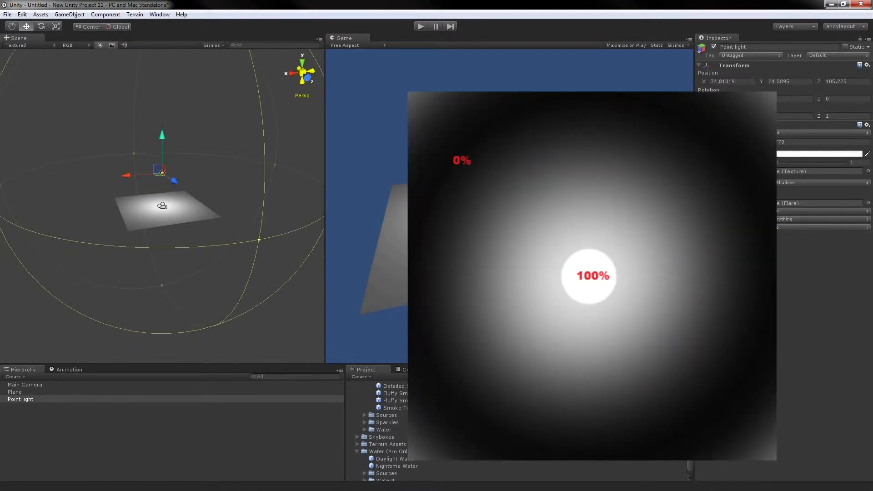
{"action": "left_click_drag", "start_coordinate": [259, 239], "coordinate": [220, 213]}
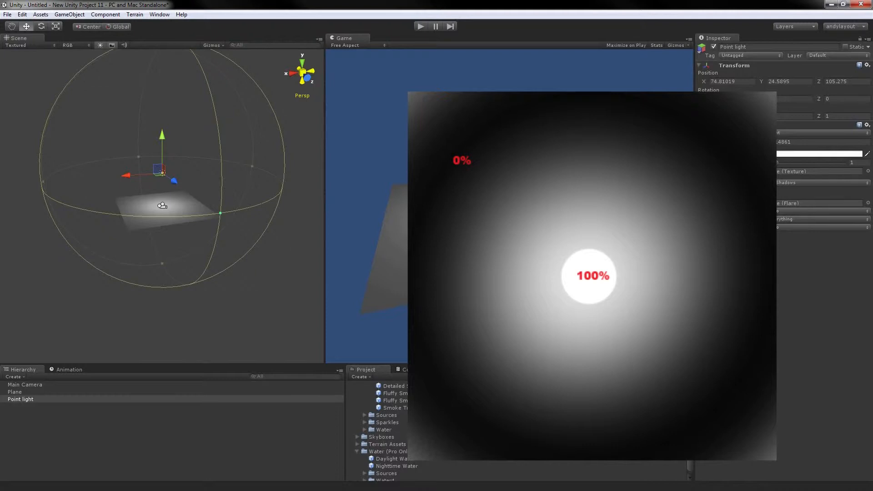
{"action": "mouse_move", "coordinate": [221, 213]}
{"action": "left_mouse_down"}
{"action": "mouse_move", "coordinate": [237, 225]}
{"action": "mouse_move", "coordinate": [220, 214]}
{"action": "left_mouse_up"}
Step: Increase the point light's intensity to 1.61 and change its color to purple
{"action": "mouse_move", "coordinate": [776, 162]}
{"action": "left_mouse_down"}
{"action": "mouse_move", "coordinate": [797, 162]}
{"action": "mouse_move", "coordinate": [782, 162]}
{"action": "left_mouse_up"}
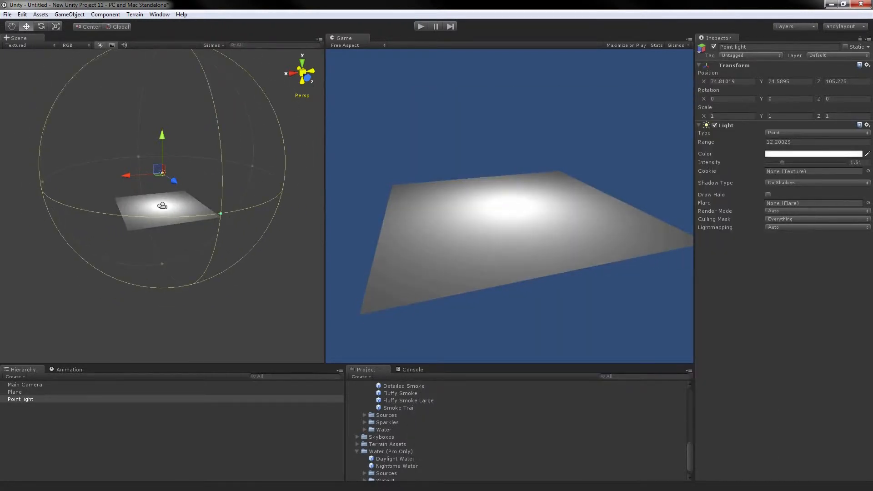
{"action": "left_click", "coordinate": [796, 155]}
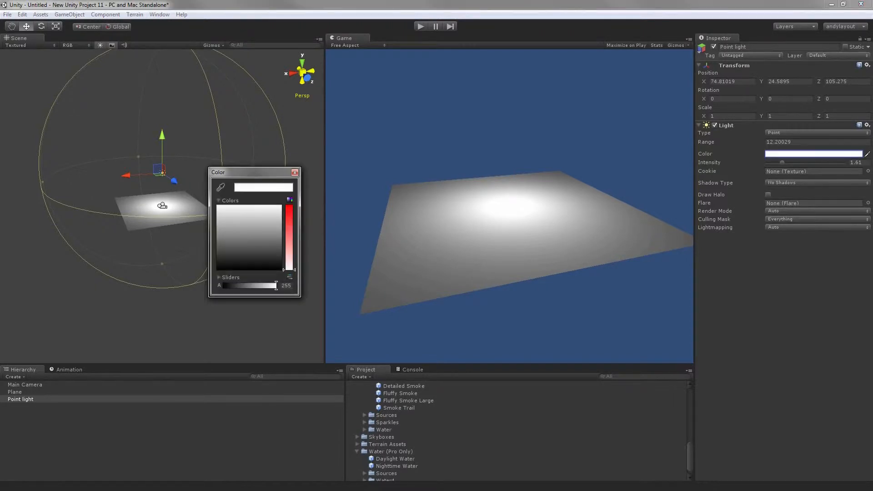
{"action": "mouse_move", "coordinate": [289, 270]}
{"action": "left_mouse_down"}
{"action": "mouse_move", "coordinate": [289, 223]}
{"action": "mouse_move", "coordinate": [253, 216]}
{"action": "mouse_move", "coordinate": [264, 225]}
{"action": "left_mouse_up"}
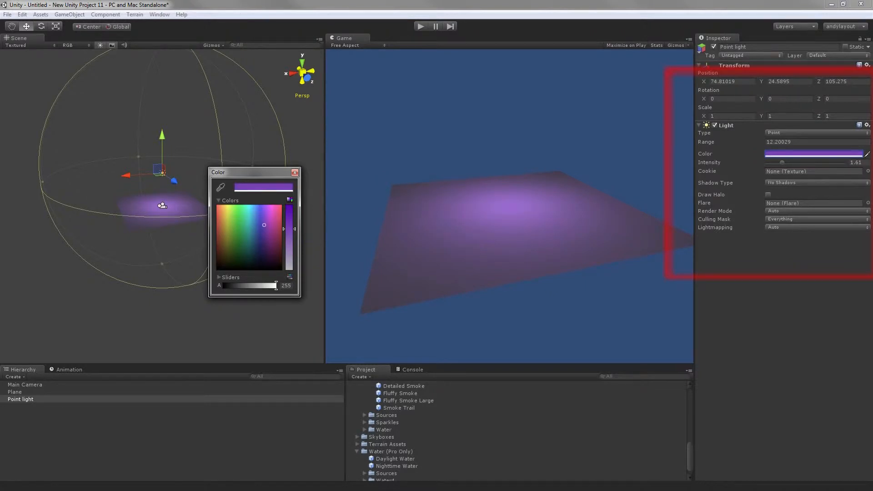
{"action": "left_click", "coordinate": [295, 173]}
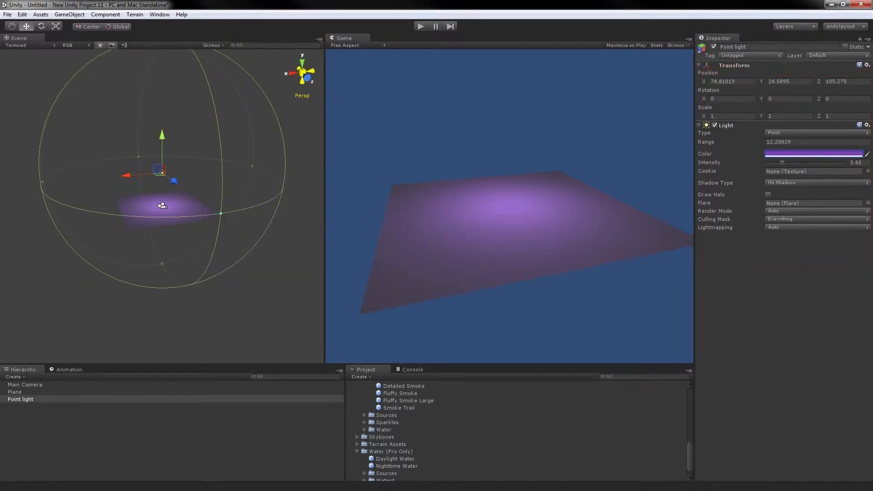
Step: Review the available Render Mode, Culling Mask and Lightmapping options of the point light
{"action": "left_click", "coordinate": [817, 211]}
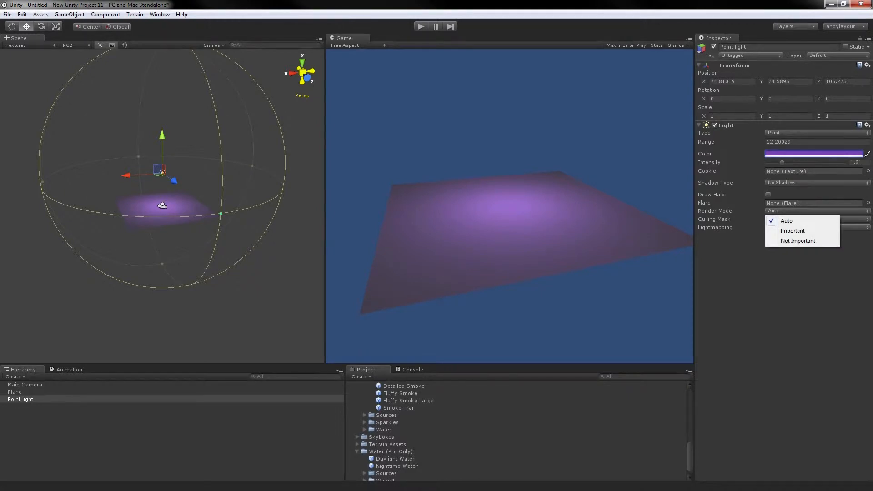
{"action": "key", "text": "Escape"}
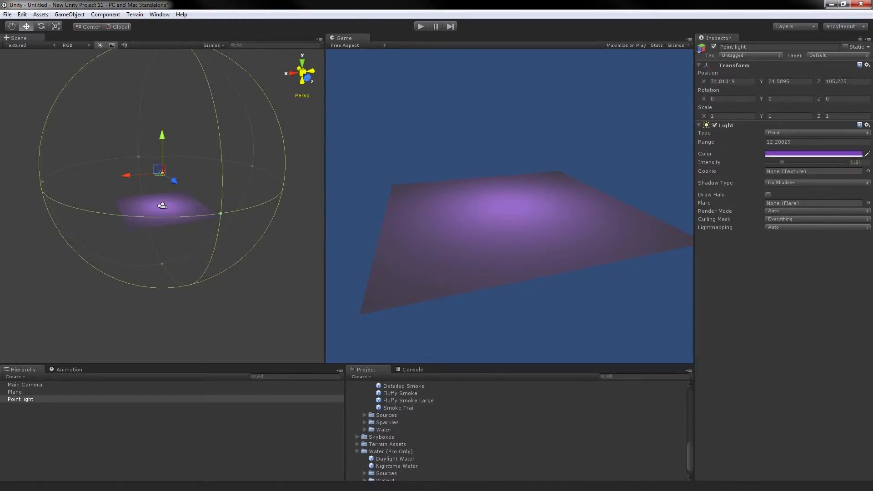
{"action": "left_click", "coordinate": [817, 219]}
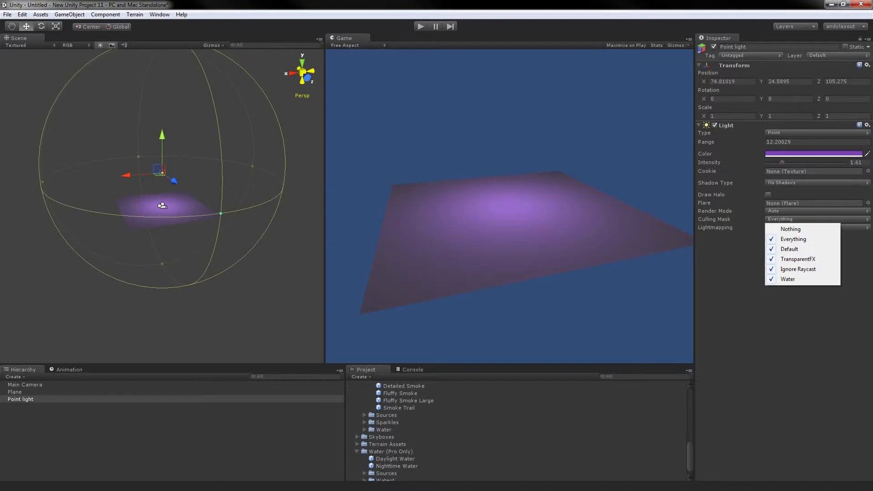
{"action": "key", "text": "Escape"}
{"action": "left_click", "coordinate": [818, 228]}
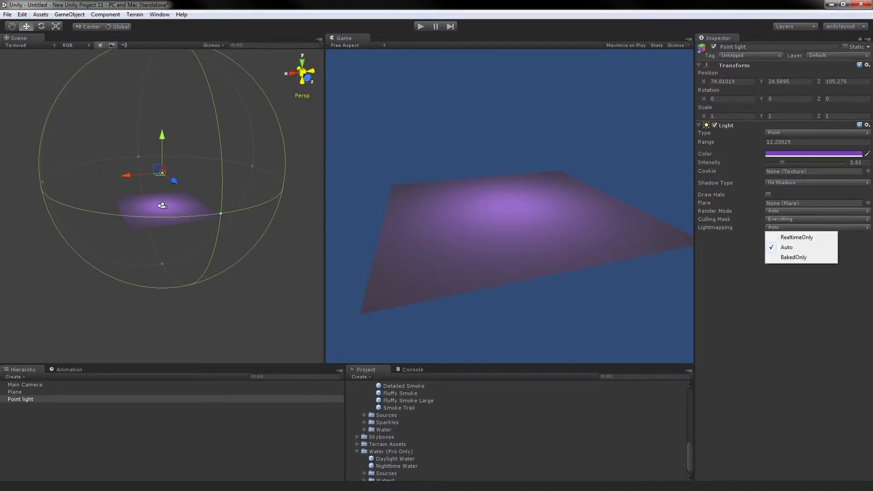
{"action": "key", "text": "Escape"}
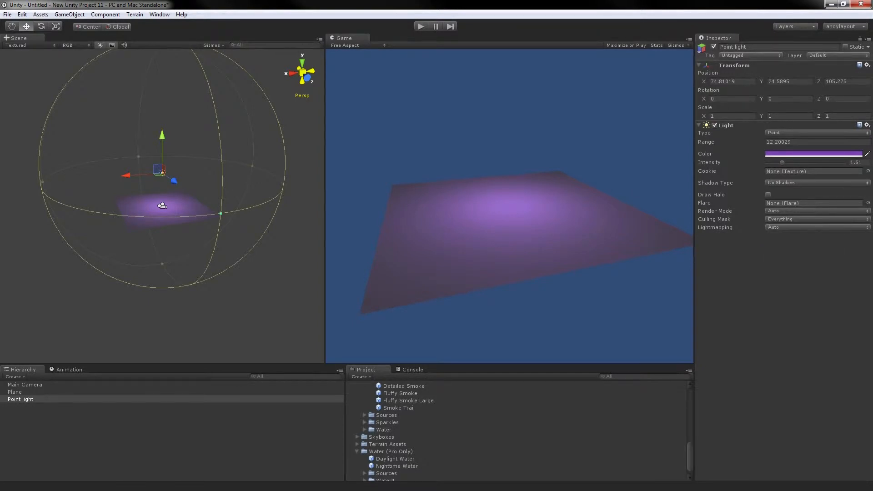
Step: Move the point light over the plane's far corner, at about X 71, Y 22.5, Z 100.9, and reduce its range to about 7.1
{"action": "left_click_drag", "start_coordinate": [126, 175], "coordinate": [158, 173]}
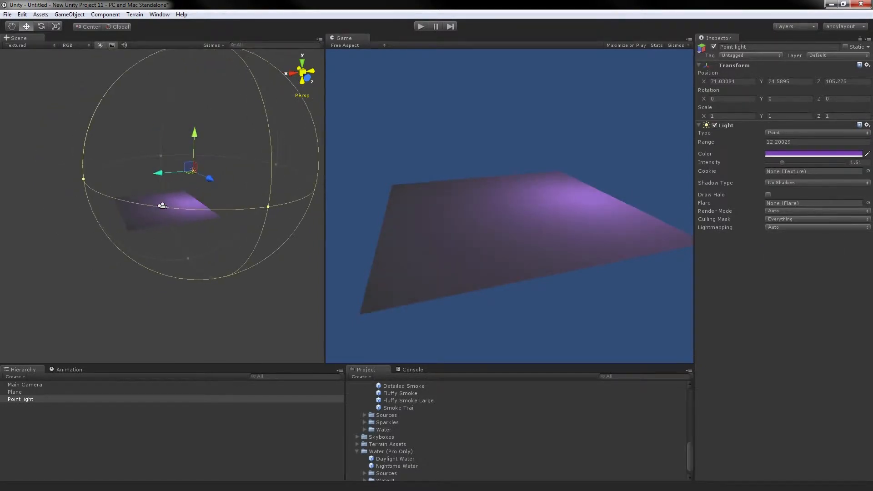
{"action": "left_click_drag", "start_coordinate": [268, 207], "coordinate": [226, 187]}
{"action": "left_click_drag", "start_coordinate": [195, 135], "coordinate": [194, 146]}
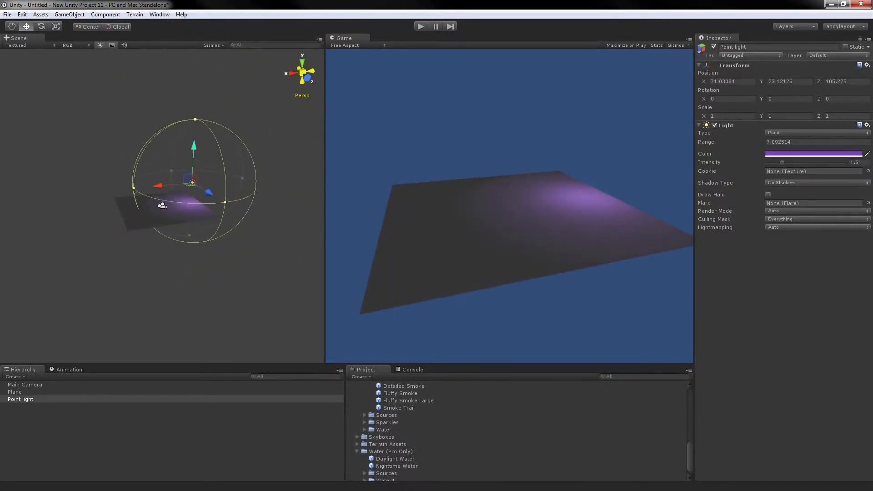
{"action": "left_click_drag", "start_coordinate": [209, 193], "coordinate": [193, 183]}
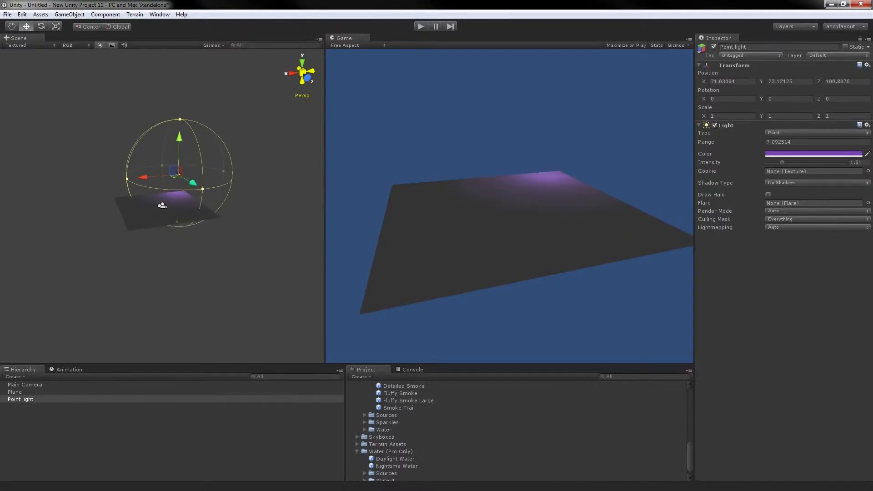
{"action": "mouse_move", "coordinate": [179, 137]}
{"action": "left_mouse_down"}
{"action": "mouse_move", "coordinate": [179, 150]}
{"action": "mouse_move", "coordinate": [179, 142]}
{"action": "left_mouse_up"}
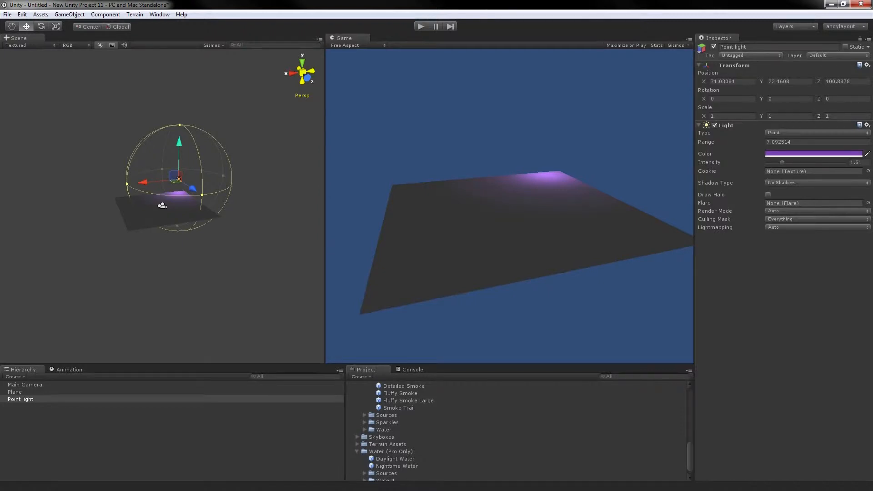
Step: Look through the flare assets and the Shadow Type options offered for the point light
{"action": "left_click", "coordinate": [868, 203]}
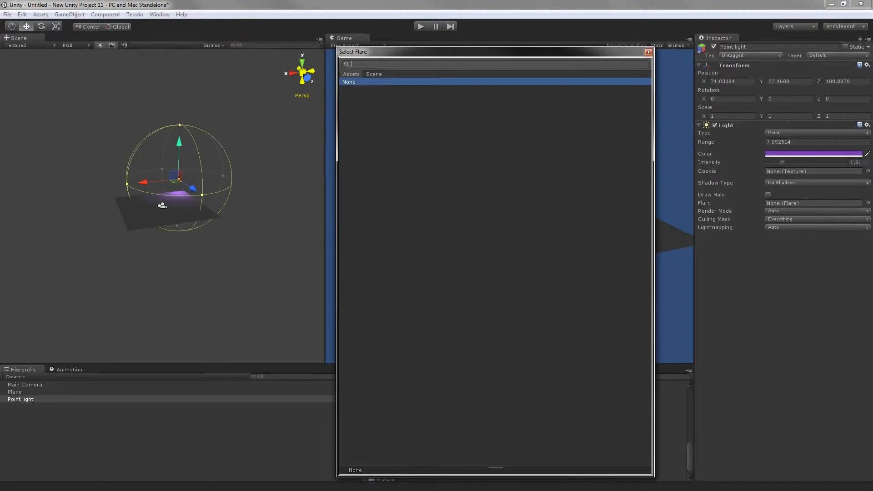
{"action": "left_click", "coordinate": [649, 52]}
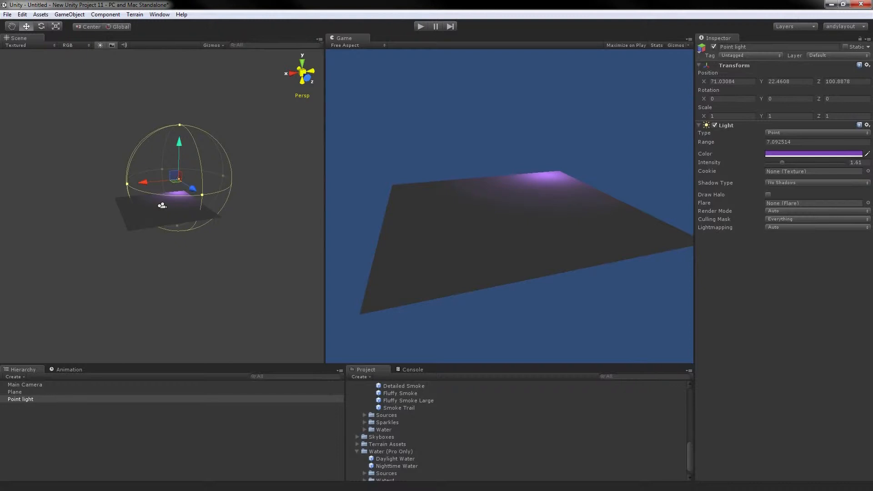
{"action": "left_click", "coordinate": [801, 182]}
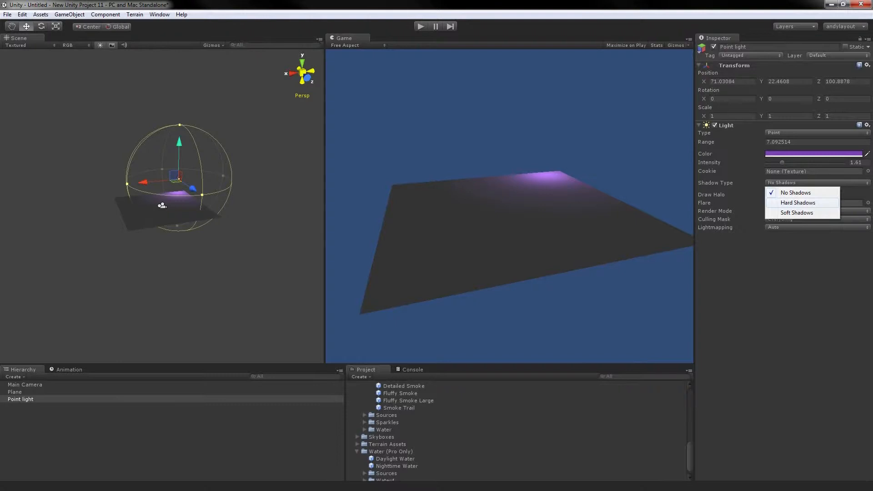
{"action": "key", "text": "Escape"}
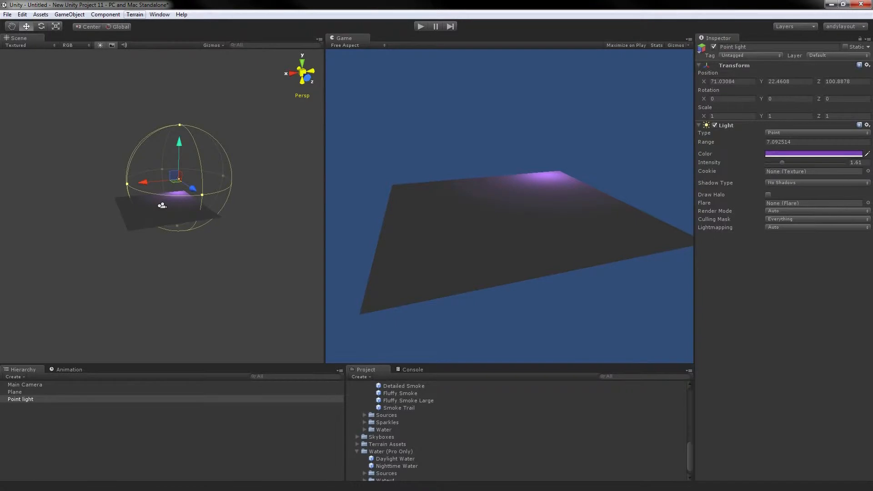
Step: Create a spotlight and raise it above the plane to a Y position of about 28.8
{"action": "left_click", "coordinate": [70, 14]}
{"action": "mouse_move", "coordinate": [31, 35]}
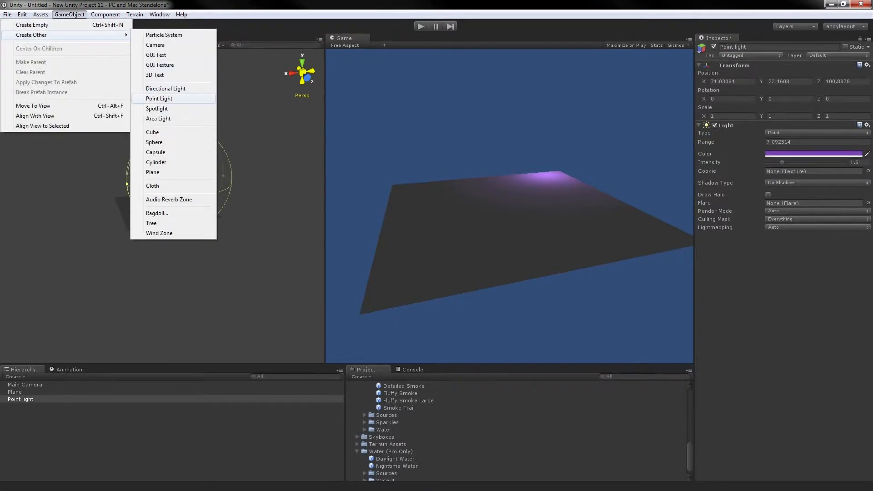
{"action": "left_click", "coordinate": [157, 109]}
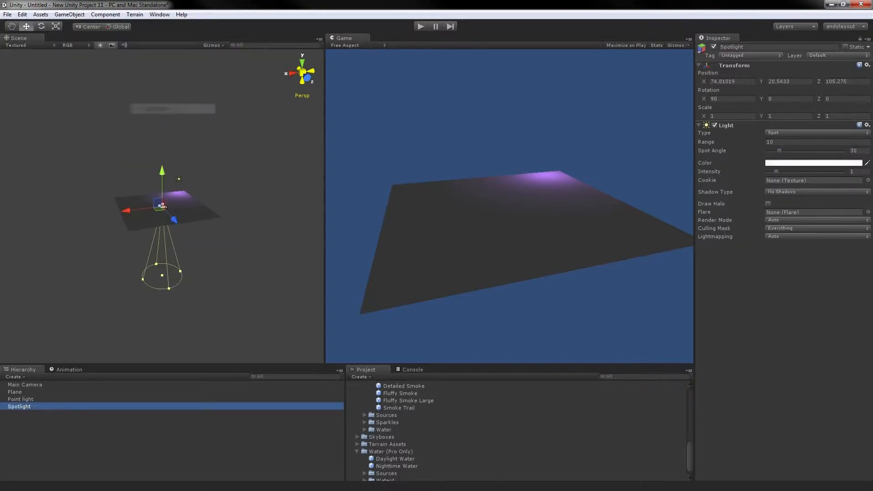
{"action": "left_click_drag", "start_coordinate": [162, 113], "coordinate": [162, 93]}
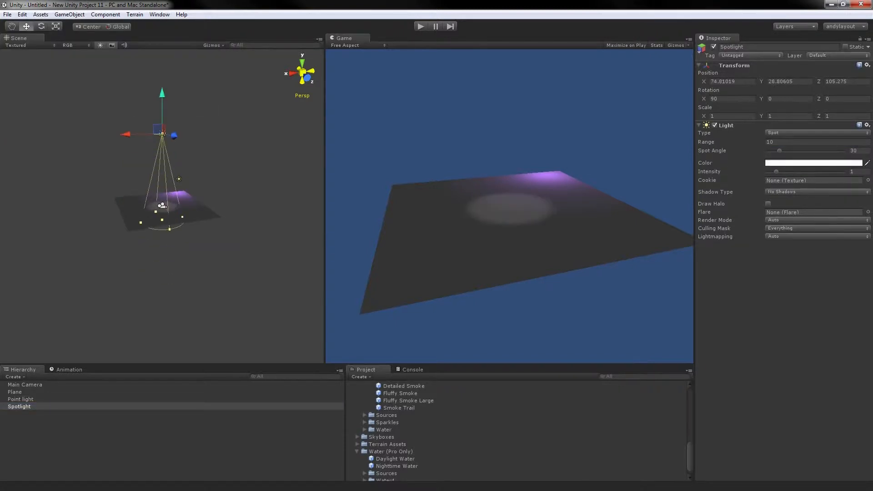
Step: Move the spotlight across the plane to about X 71.1 and Z 105.7
{"action": "mouse_move", "coordinate": [174, 136]}
{"action": "left_mouse_down"}
{"action": "mouse_move", "coordinate": [209, 140]}
{"action": "mouse_move", "coordinate": [175, 136]}
{"action": "left_mouse_up"}
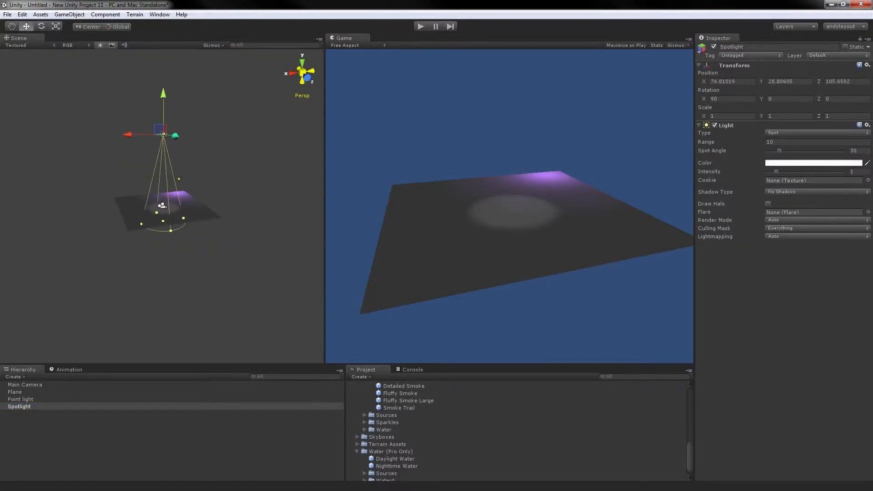
{"action": "left_click", "coordinate": [219, 141]}
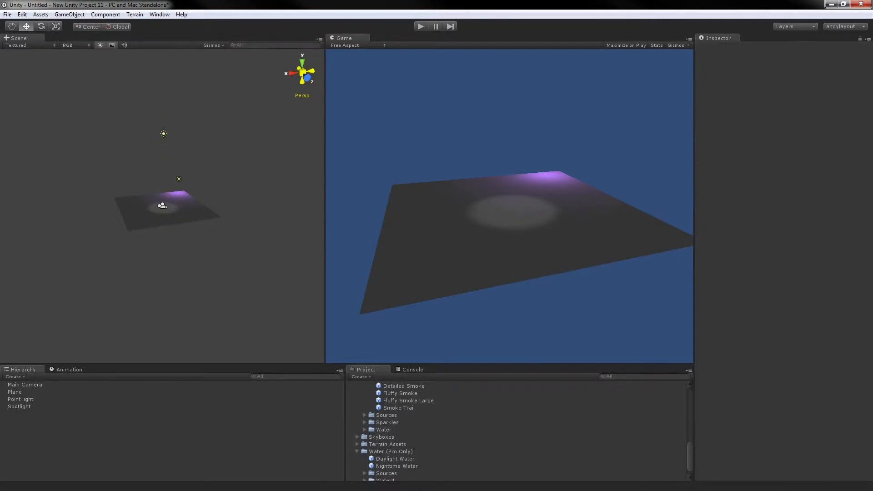
{"action": "left_click", "coordinate": [164, 134]}
{"action": "left_click", "coordinate": [152, 137]}
{"action": "left_click", "coordinate": [164, 134]}
{"action": "left_click_drag", "start_coordinate": [132, 134], "coordinate": [165, 133]}
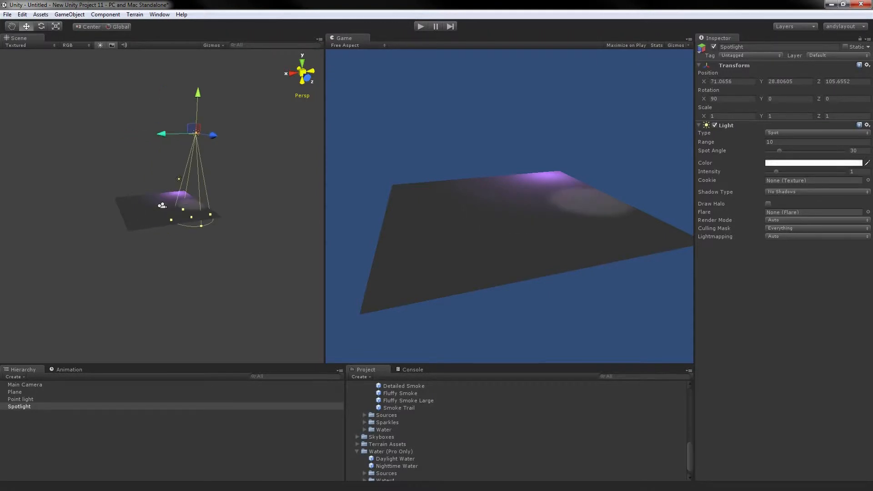
Step: Widen the spotlight's spot angle to about 63.7 and raise its intensity to 5.02
{"action": "left_click_drag", "start_coordinate": [171, 221], "coordinate": [143, 224]}
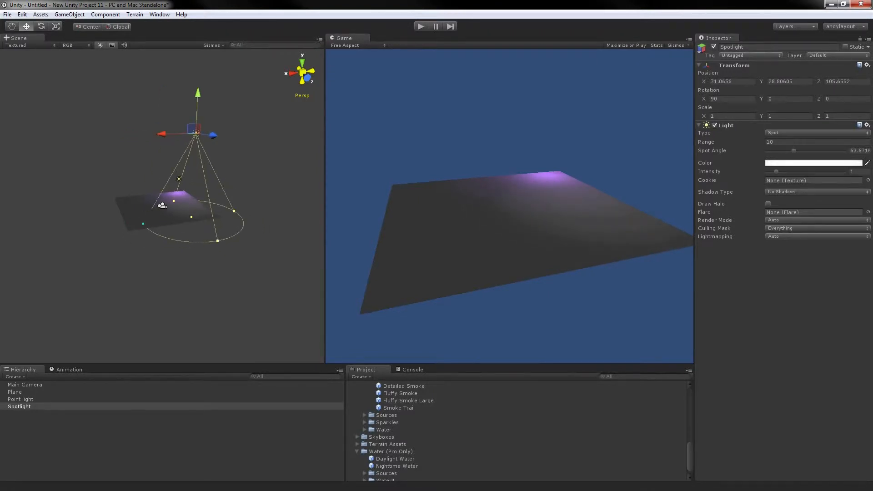
{"action": "left_click_drag", "start_coordinate": [777, 172], "coordinate": [816, 172]}
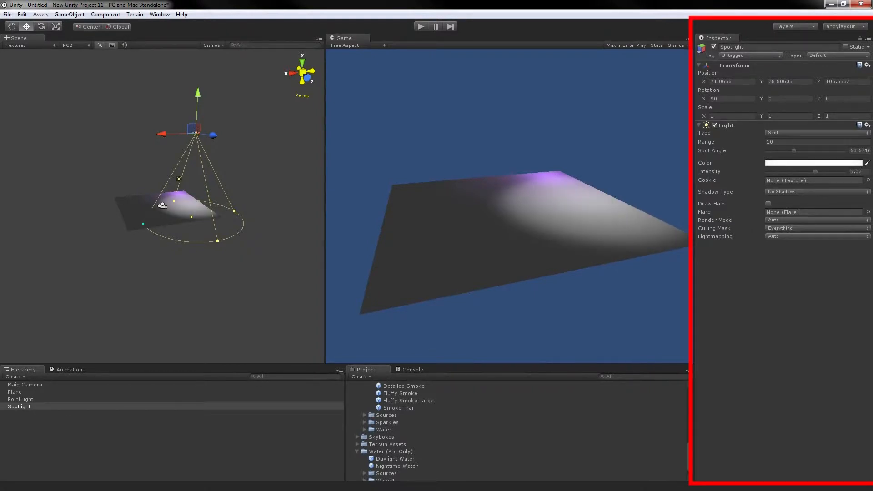
Step: Colour the spotlight golden yellow and shift it to about X 70.8, Y 27.9, Z 107.7
{"action": "left_click", "coordinate": [815, 163]}
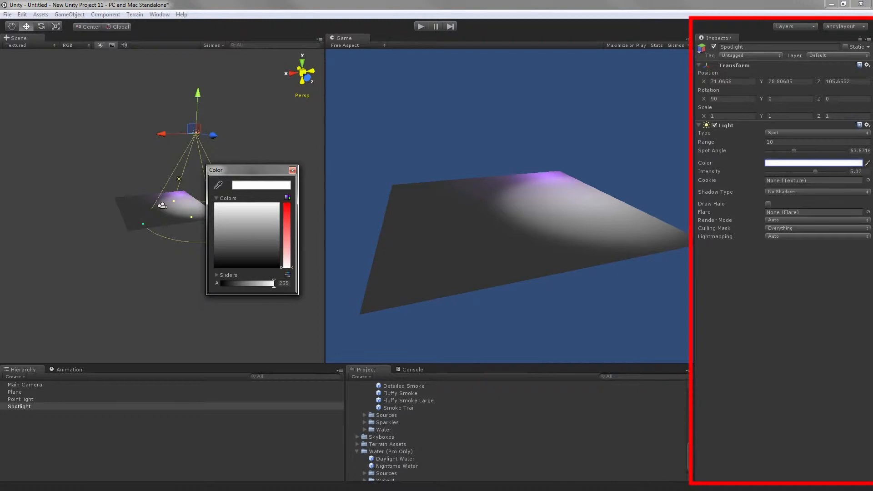
{"action": "left_click", "coordinate": [287, 219]}
{"action": "left_click_drag", "start_coordinate": [230, 227], "coordinate": [224, 227]}
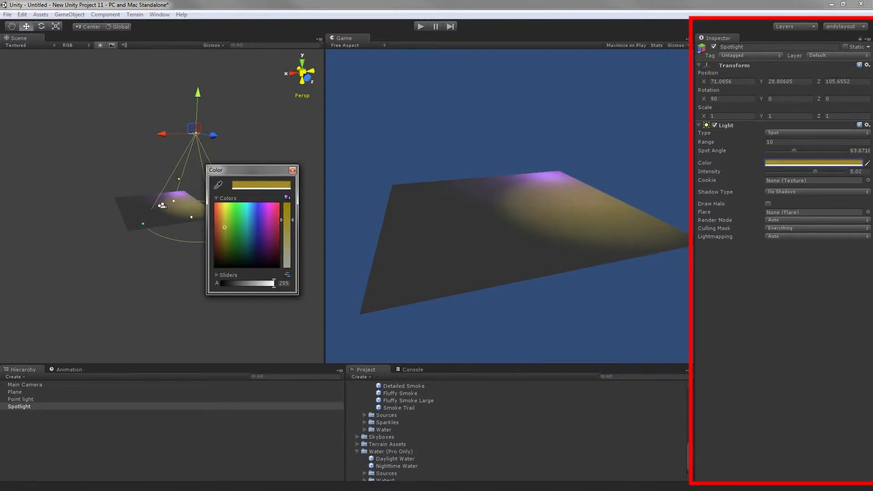
{"action": "left_click", "coordinate": [292, 170]}
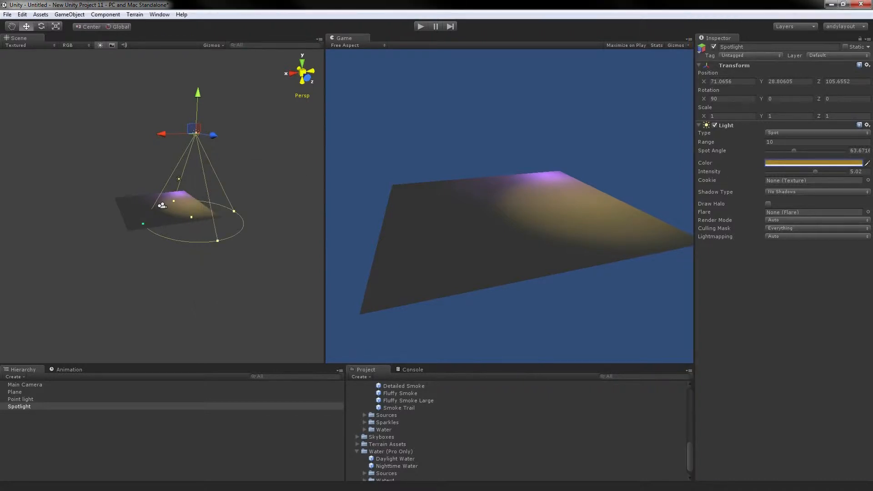
{"action": "left_click_drag", "start_coordinate": [214, 135], "coordinate": [172, 144]}
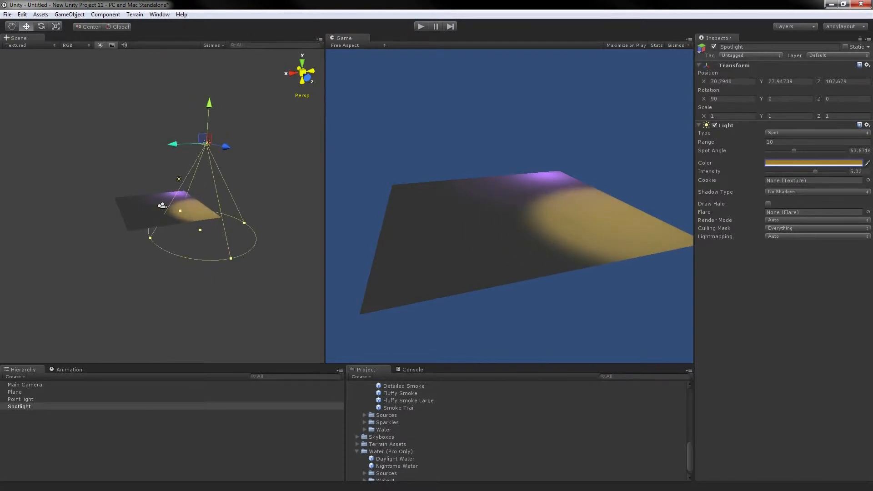
Step: Create a directional light and position it above the plane's edge at about X 78.7, Y 25.9, Z 98.0
{"action": "left_click", "coordinate": [69, 14]}
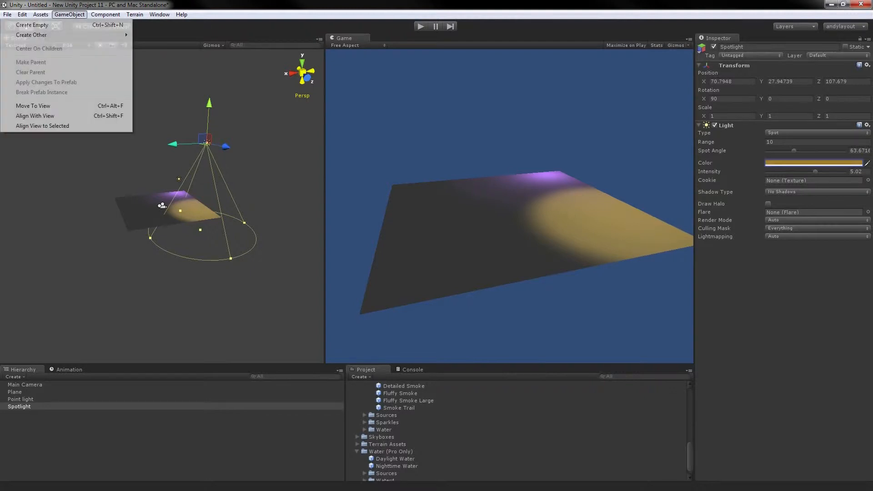
{"action": "mouse_move", "coordinate": [32, 35]}
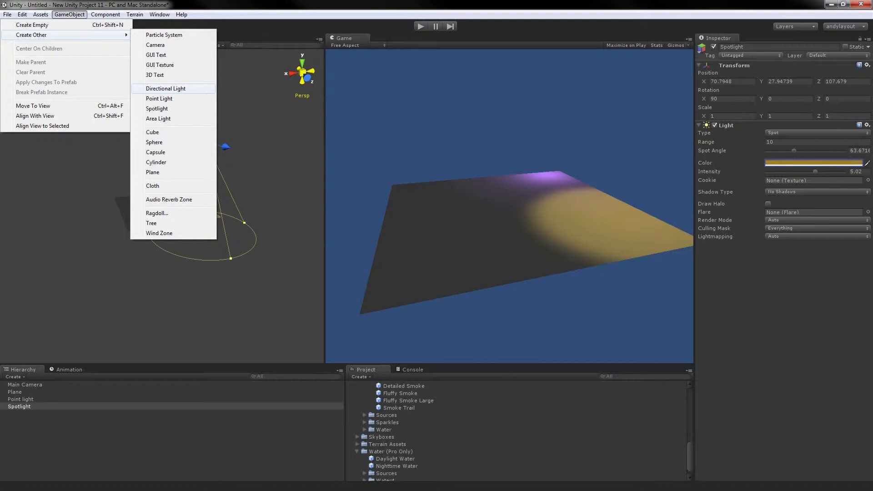
{"action": "left_click", "coordinate": [166, 88]}
{"action": "left_click_drag", "start_coordinate": [162, 170], "coordinate": [101, 167]}
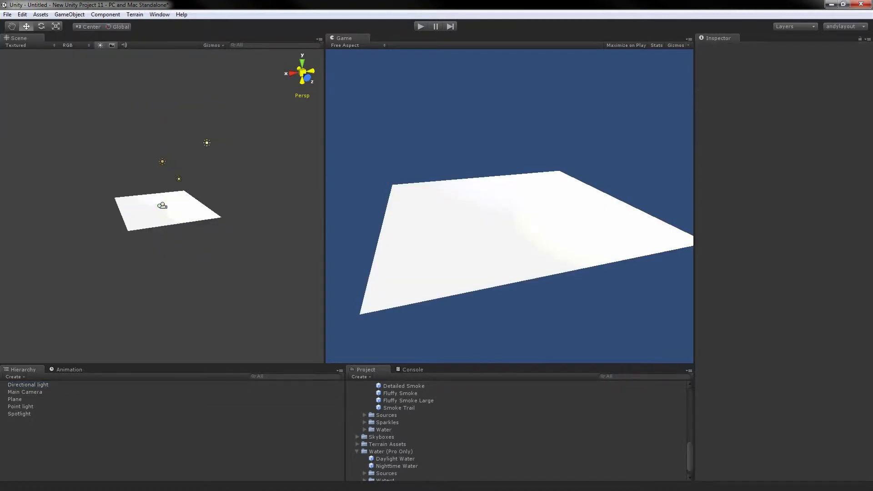
{"action": "left_click", "coordinate": [163, 162]}
{"action": "left_click_drag", "start_coordinate": [174, 168], "coordinate": [88, 161]}
{"action": "left_click", "coordinate": [151, 154]}
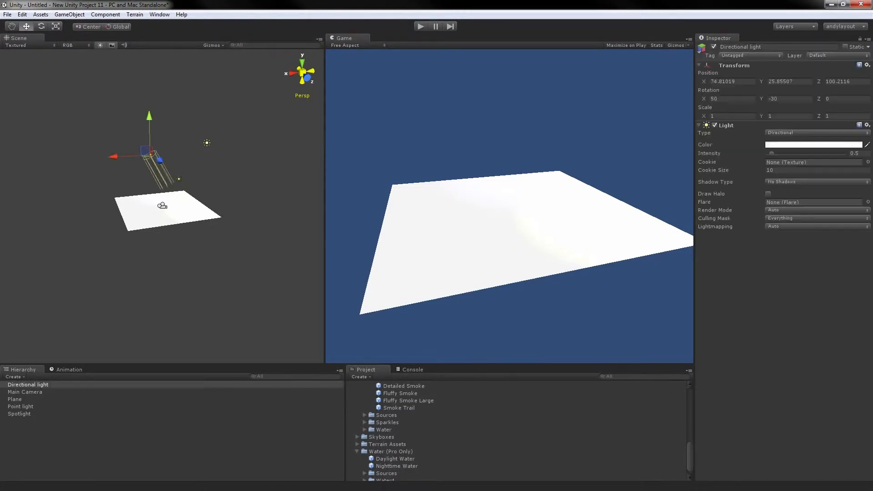
{"action": "left_click_drag", "start_coordinate": [159, 160], "coordinate": [79, 156]}
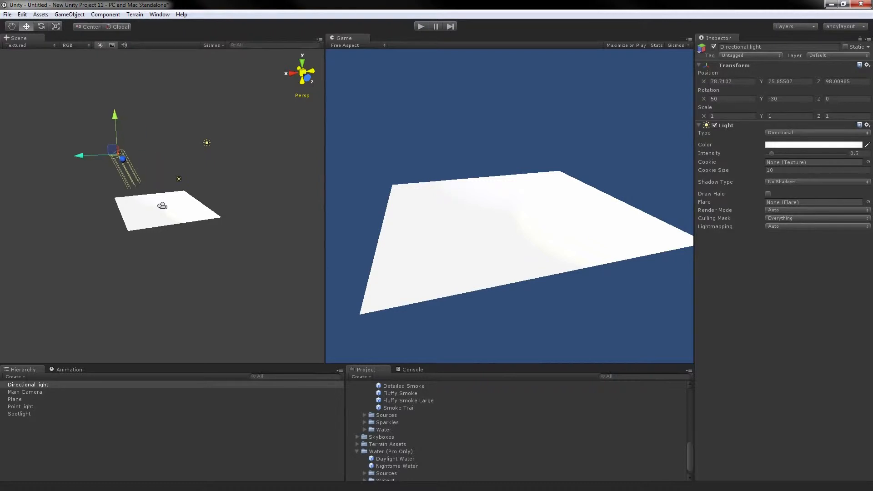
Step: Colour the directional light pale yellow-green and look at the Shadow Type options it offers
{"action": "left_click", "coordinate": [813, 144]}
{"action": "left_click_drag", "start_coordinate": [285, 265], "coordinate": [285, 228]}
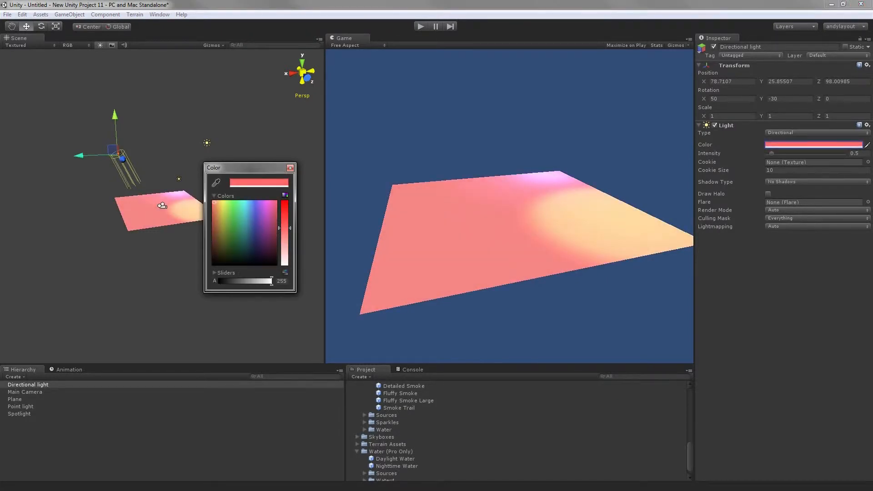
{"action": "mouse_move", "coordinate": [218, 210]}
{"action": "left_mouse_down"}
{"action": "mouse_move", "coordinate": [229, 220]}
{"action": "mouse_move", "coordinate": [226, 208]}
{"action": "left_mouse_up"}
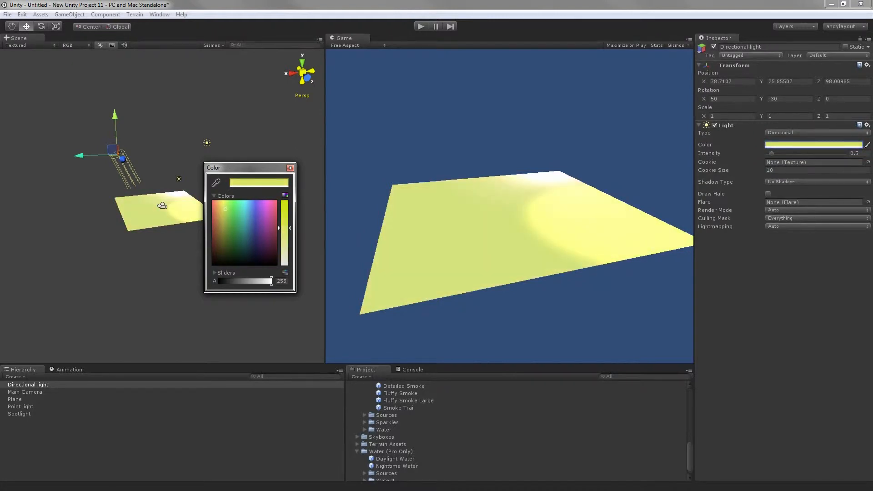
{"action": "left_click_drag", "start_coordinate": [285, 228], "coordinate": [285, 248]}
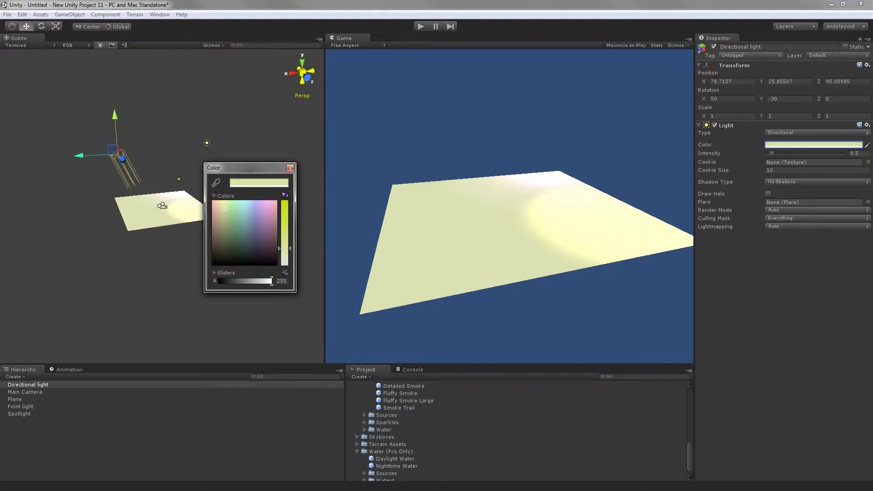
{"action": "left_click", "coordinate": [291, 168]}
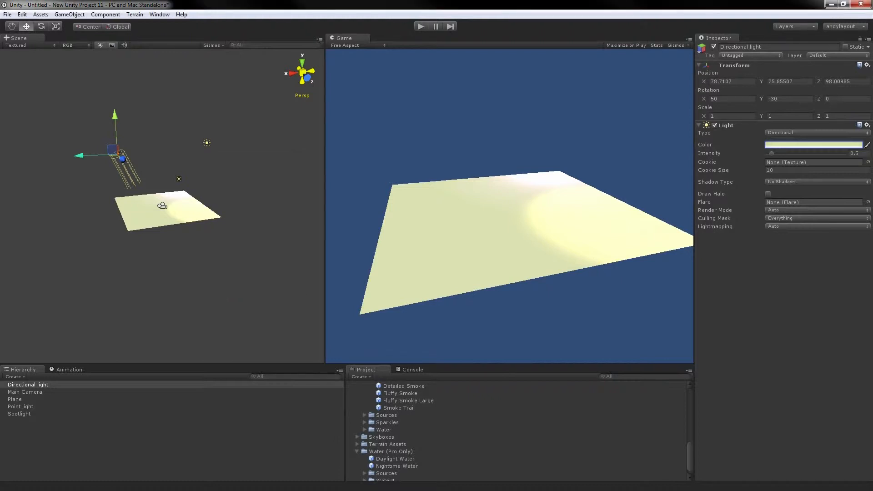
{"action": "left_click", "coordinate": [817, 182]}
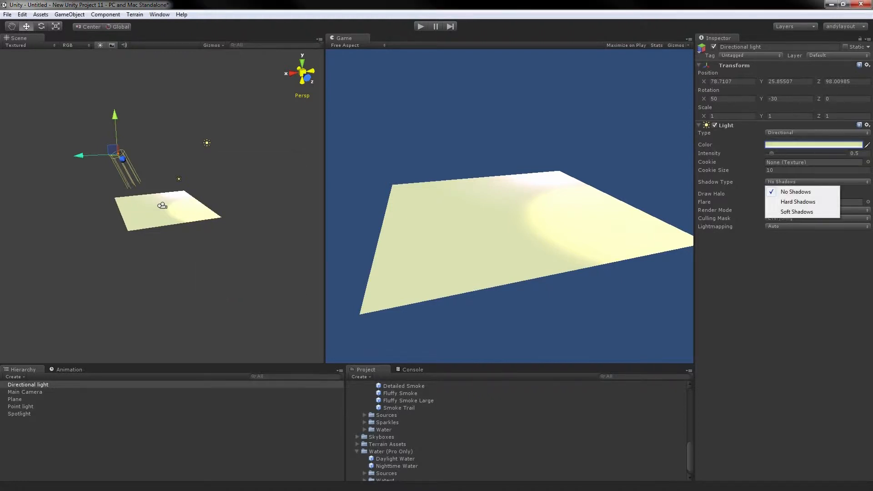
{"action": "key", "text": "Escape"}
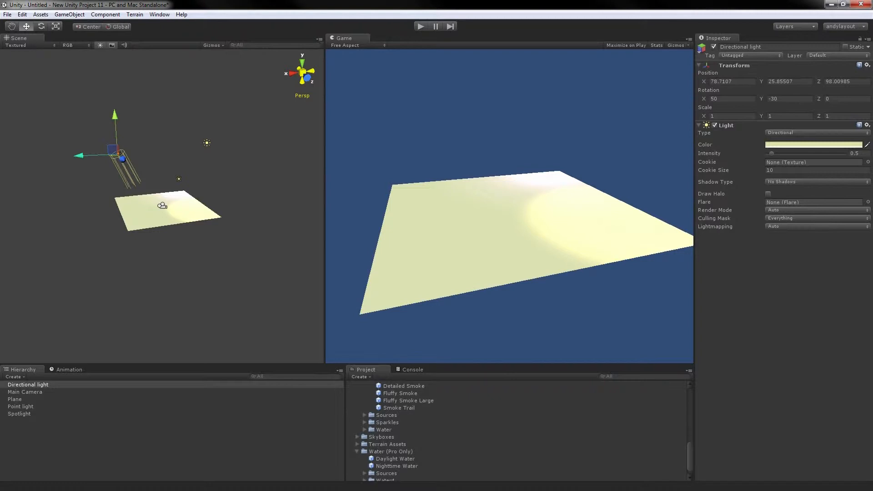
Step: Shift the directional light to about X 80.8 and nudge the spotlight along its Z axis
{"action": "left_click_drag", "start_coordinate": [79, 156], "coordinate": [62, 157]}
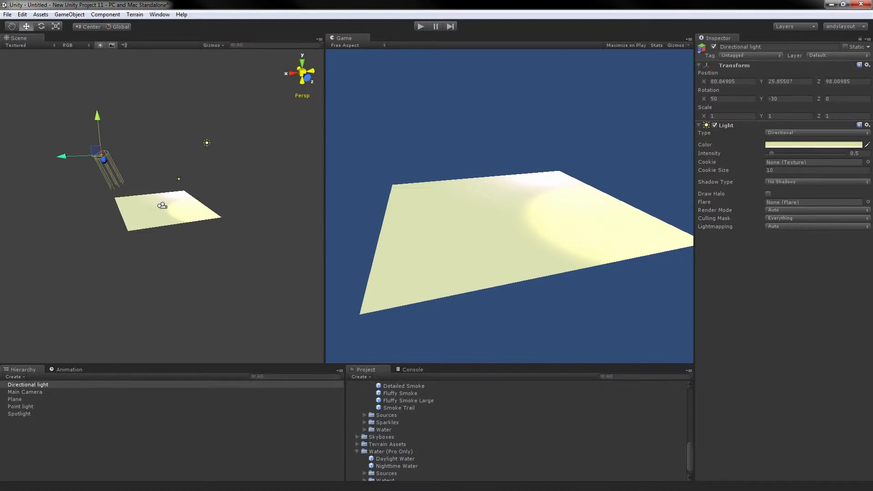
{"action": "left_click", "coordinate": [207, 143]}
{"action": "left_click_drag", "start_coordinate": [229, 146], "coordinate": [243, 150]}
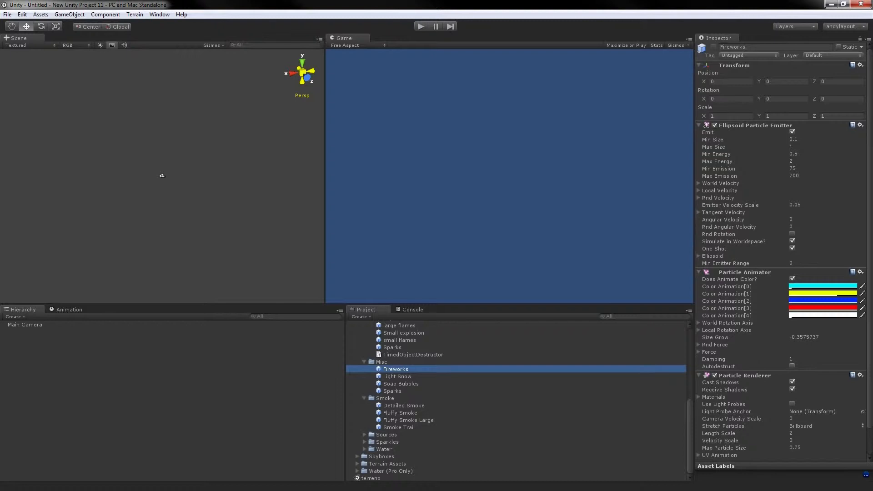
Step: Create a particle system in the scene containing only the main camera and look over its component settings
{"action": "left_click", "coordinate": [162, 175]}
{"action": "left_click", "coordinate": [69, 14]}
{"action": "mouse_move", "coordinate": [41, 35]}
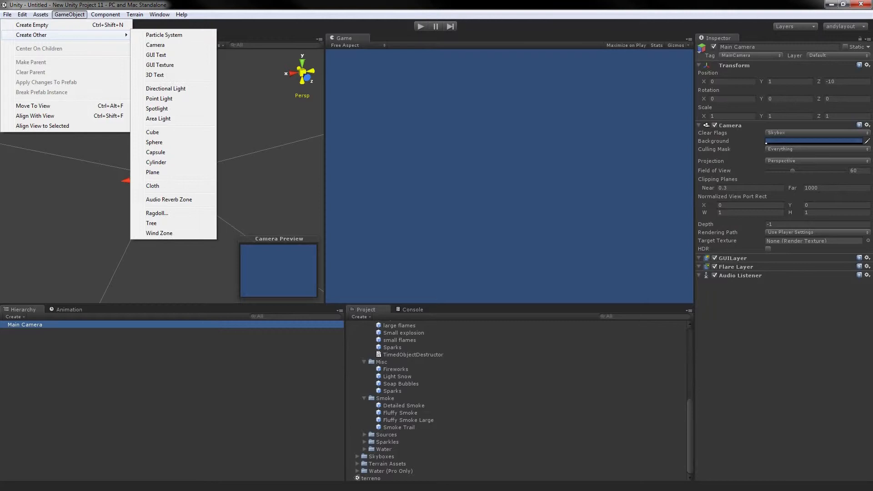
{"action": "left_click", "coordinate": [164, 35]}
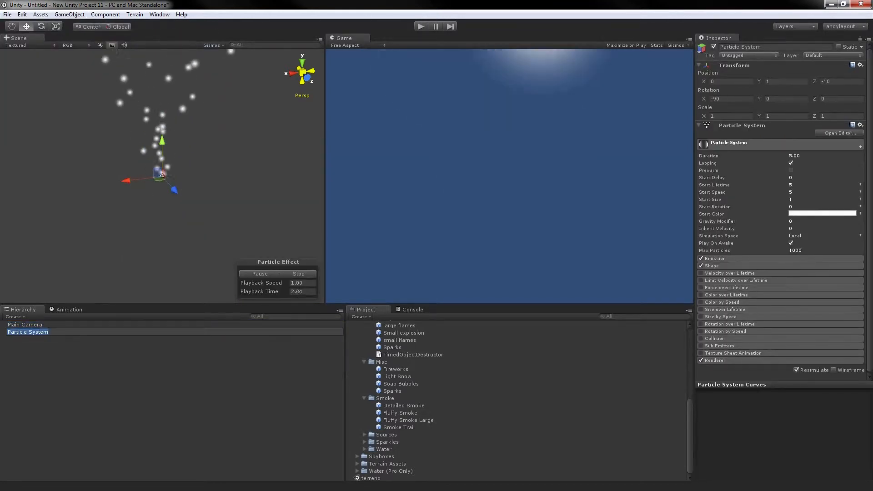
{"action": "left_click", "coordinate": [130, 386]}
{"action": "left_click", "coordinate": [162, 176]}
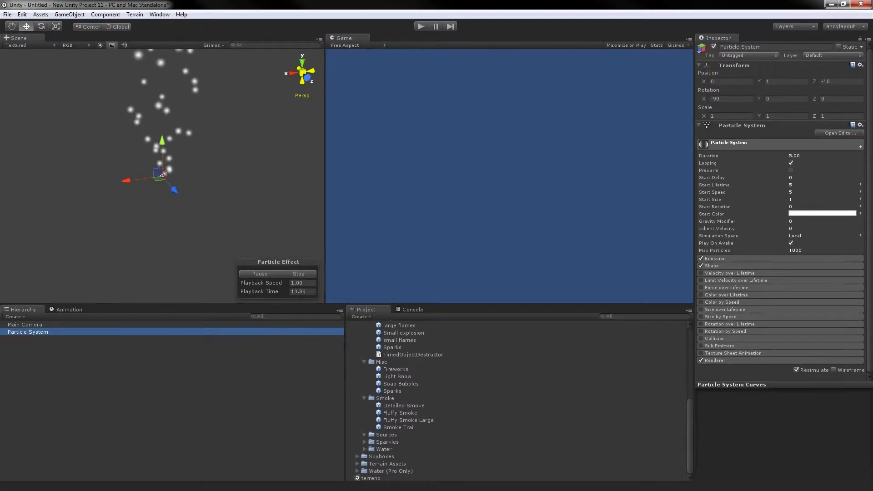
{"action": "left_click", "coordinate": [699, 126]}
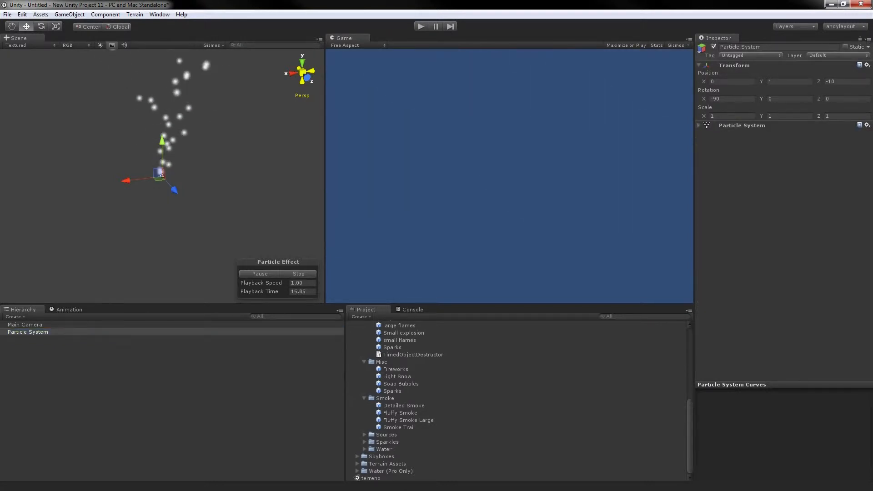
{"action": "left_click", "coordinate": [699, 126]}
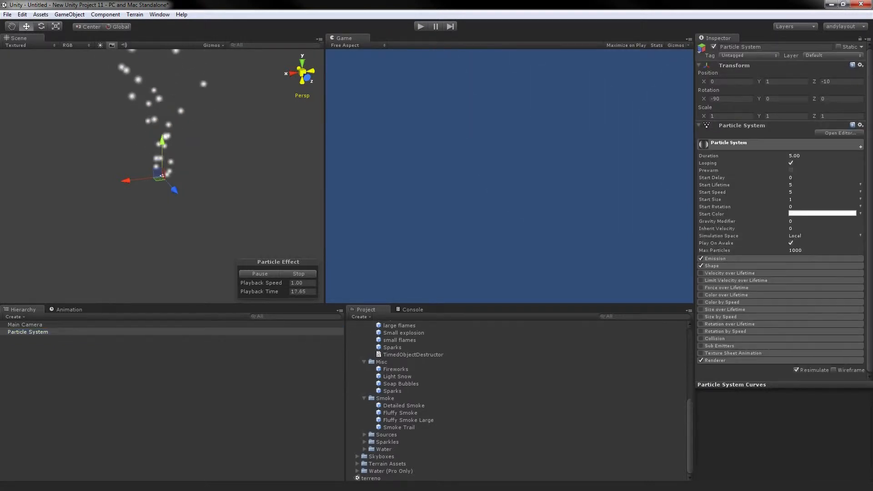
Step: Place the Fireworks prefab from the Misc particle assets in the scene at about X 1.9, Y 3.7, Z 2.2
{"action": "left_click", "coordinate": [385, 398]}
{"action": "left_click", "coordinate": [397, 377]}
{"action": "left_click", "coordinate": [396, 369]}
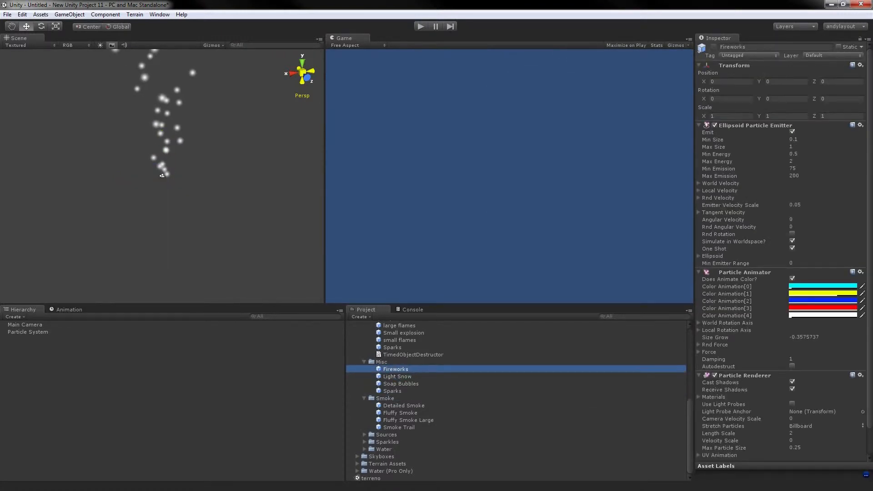
{"action": "left_click_drag", "start_coordinate": [332, 362], "coordinate": [183, 263]}
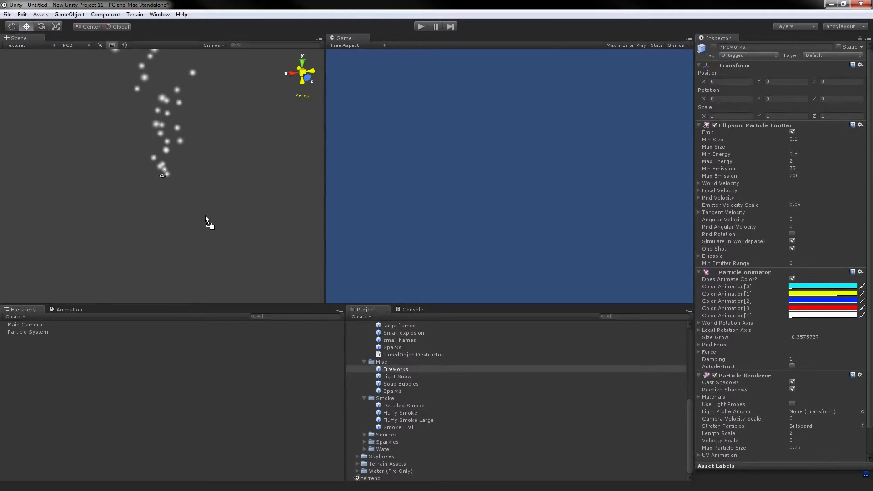
{"action": "left_click_drag", "start_coordinate": [205, 216], "coordinate": [205, 216]}
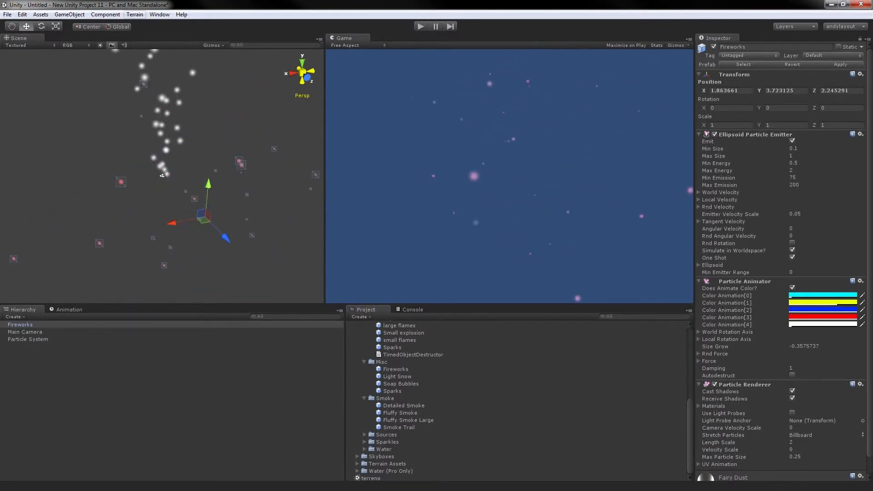
Step: Open the Asset Store and browse the packages in its Particle Systems category, including the Top Free list
{"action": "left_click", "coordinate": [135, 15]}
{"action": "mouse_move", "coordinate": [106, 14]}
{"action": "mouse_move", "coordinate": [160, 15]}
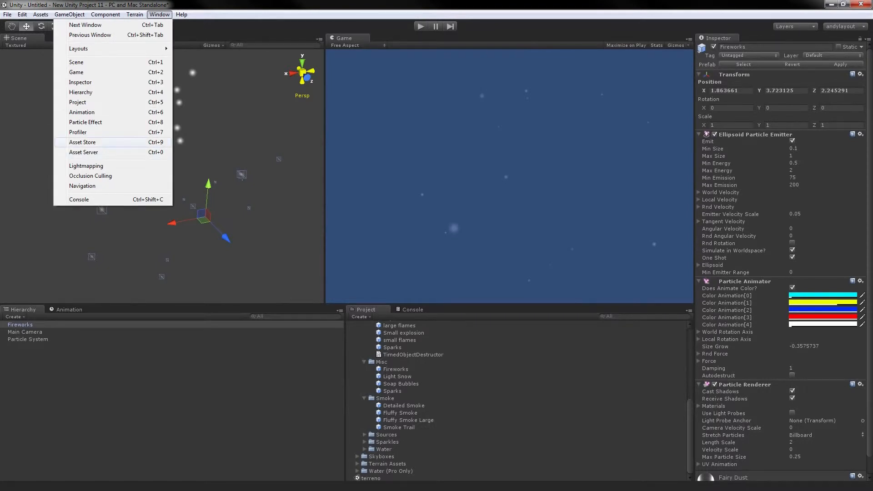
{"action": "left_click", "coordinate": [83, 142]}
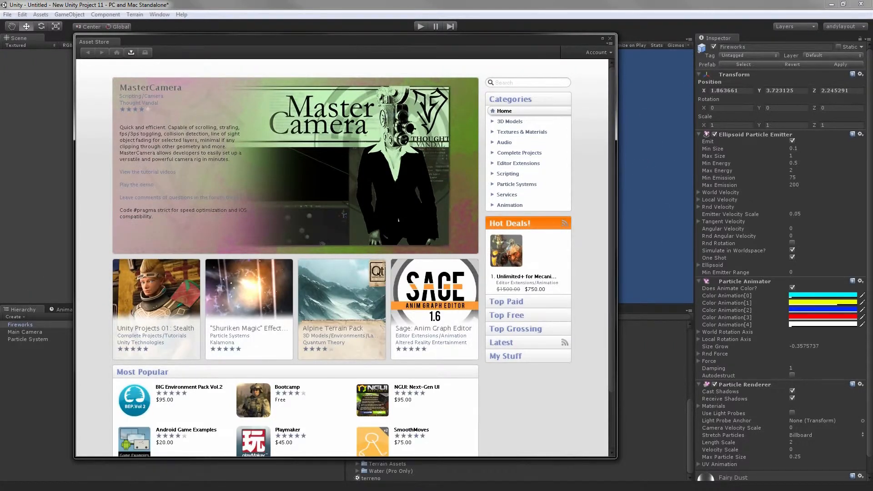
{"action": "left_click", "coordinate": [516, 184]}
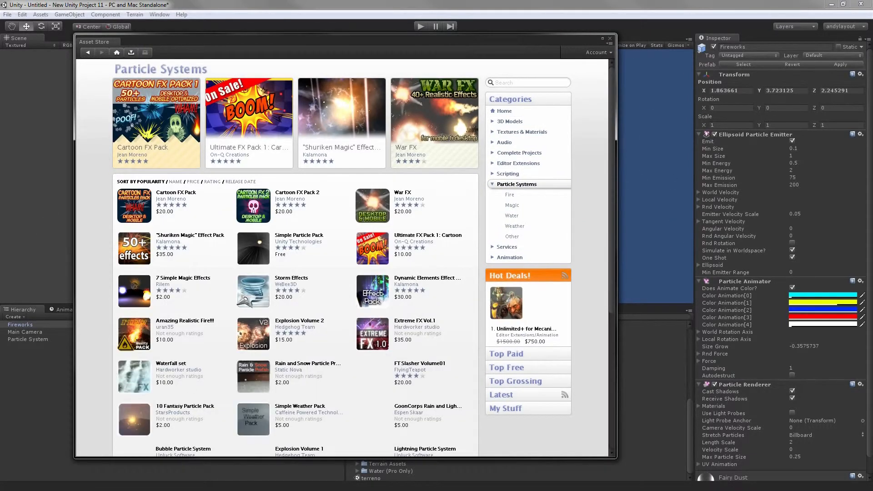
{"action": "scroll", "coordinate": [295, 259], "scroll_direction": "down", "scroll_amount": 3}
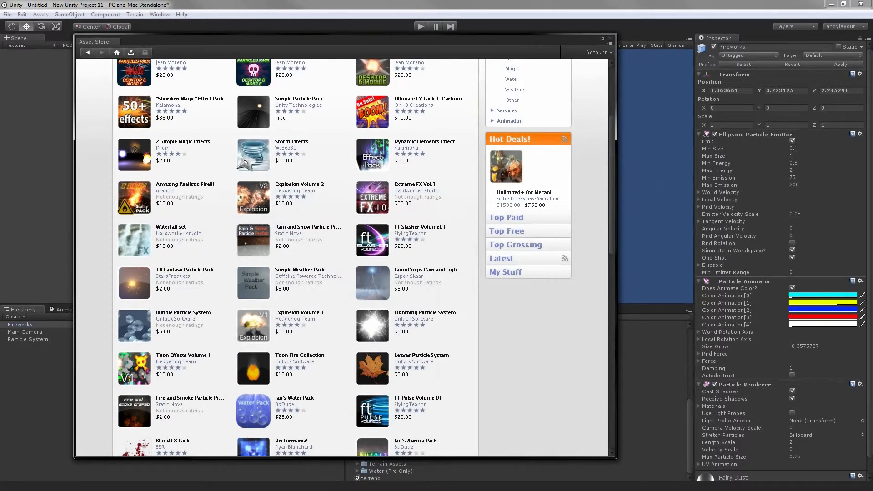
{"action": "scroll", "coordinate": [295, 258], "scroll_direction": "down", "scroll_amount": 3}
{"action": "scroll", "coordinate": [296, 258], "scroll_direction": "up", "scroll_amount": 4}
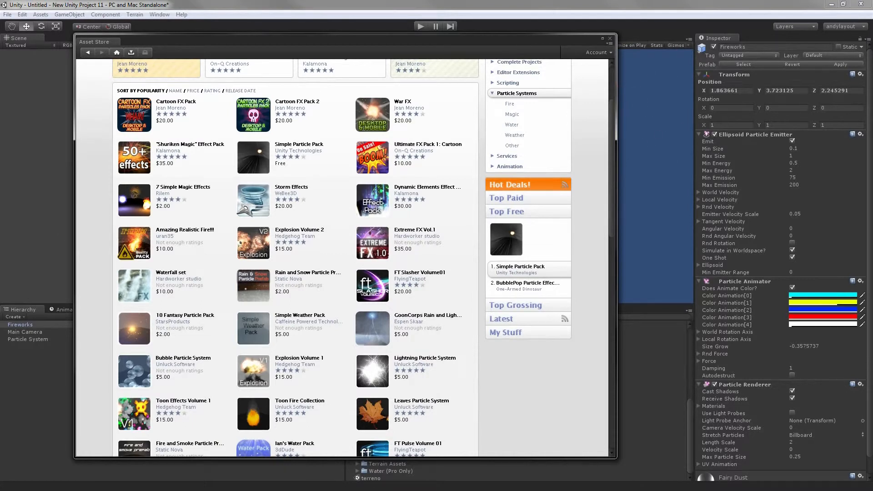
Step: Leave the Asset Store and examine the Fireworks emitter's size, energy and emission settings
{"action": "left_click", "coordinate": [528, 285]}
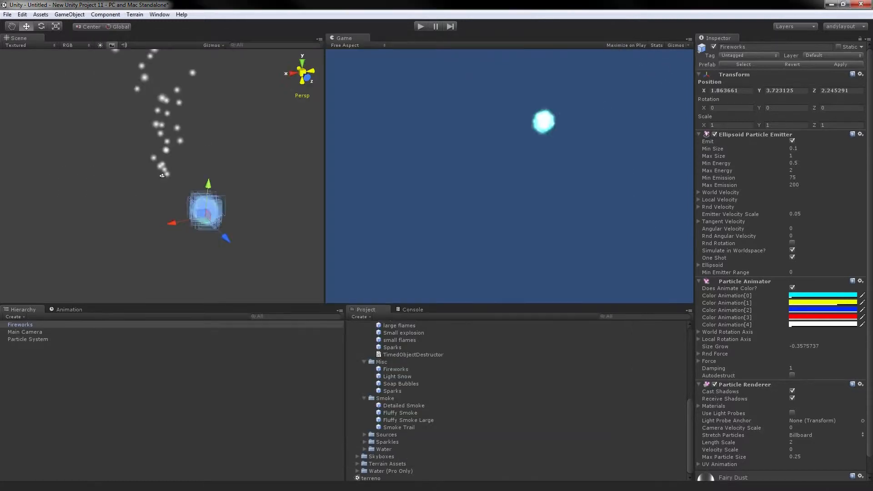
{"action": "left_click", "coordinate": [708, 156]}
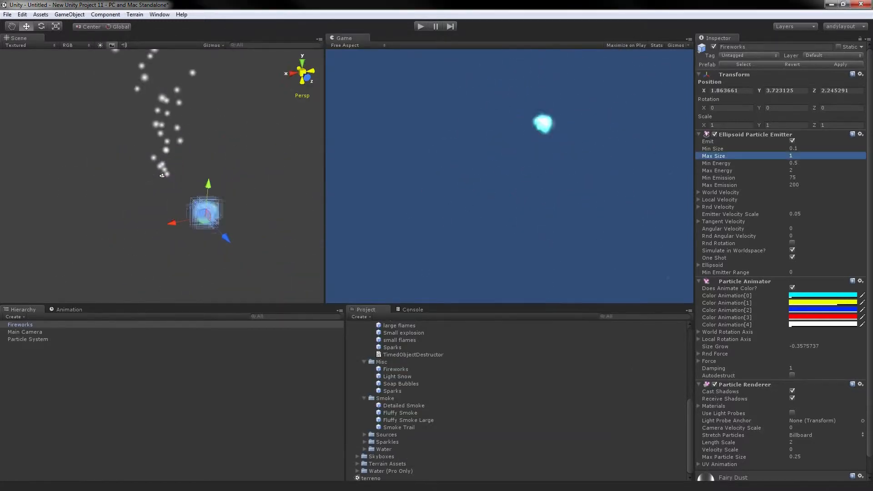
{"action": "left_click", "coordinate": [709, 178]}
{"action": "left_click", "coordinate": [708, 163]}
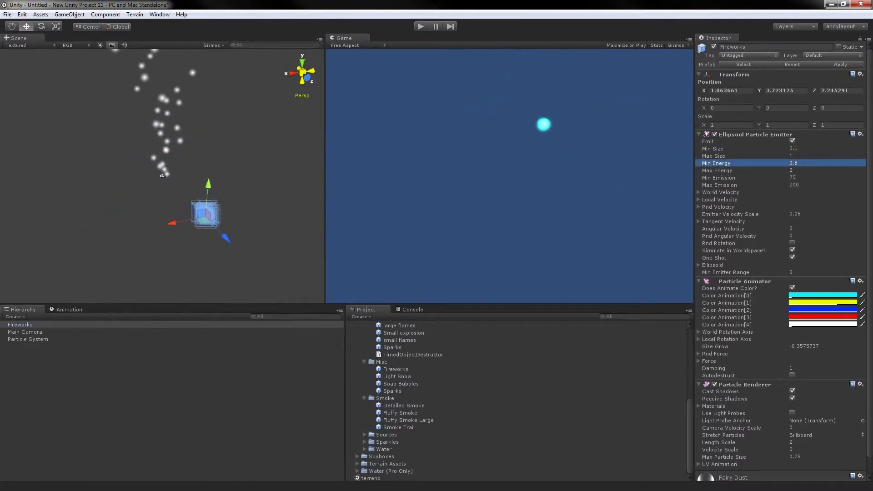
{"action": "left_click", "coordinate": [709, 170]}
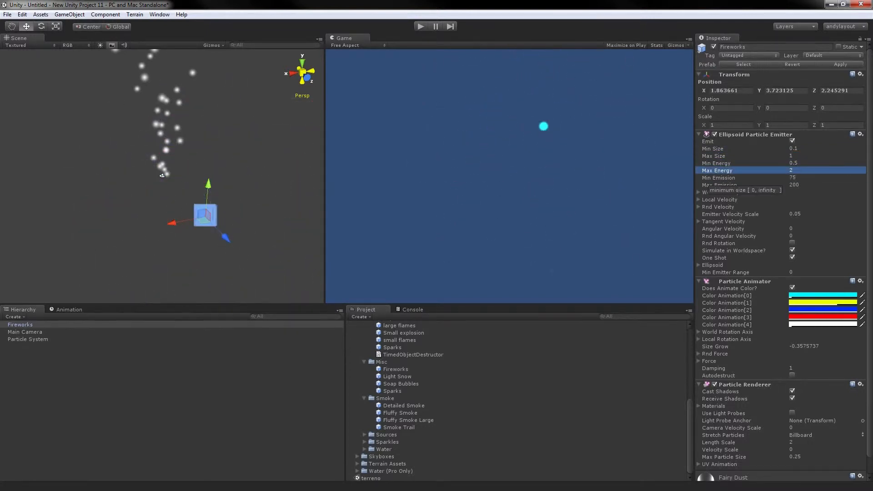
{"action": "left_click", "coordinate": [708, 178]}
Step: Set the Fireworks emitter's Max Emission to 277.5, Min Size to 0.06 and Max Size to 10.8
{"action": "left_click_drag", "start_coordinate": [719, 185], "coordinate": [737, 185]}
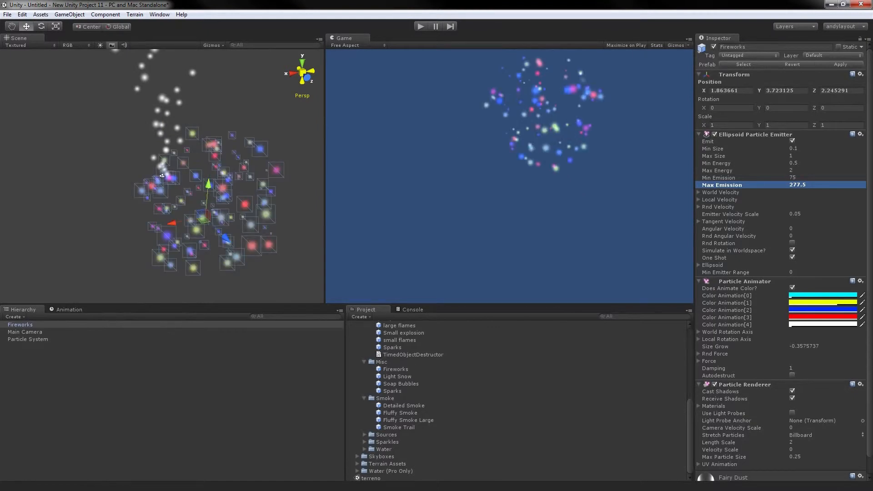
{"action": "left_click", "coordinate": [714, 156]}
{"action": "mouse_move", "coordinate": [714, 156]}
{"action": "left_mouse_down"}
{"action": "mouse_move", "coordinate": [751, 156]}
{"action": "mouse_move", "coordinate": [701, 149]}
{"action": "mouse_move", "coordinate": [717, 149]}
{"action": "mouse_move", "coordinate": [705, 156]}
{"action": "left_mouse_up"}
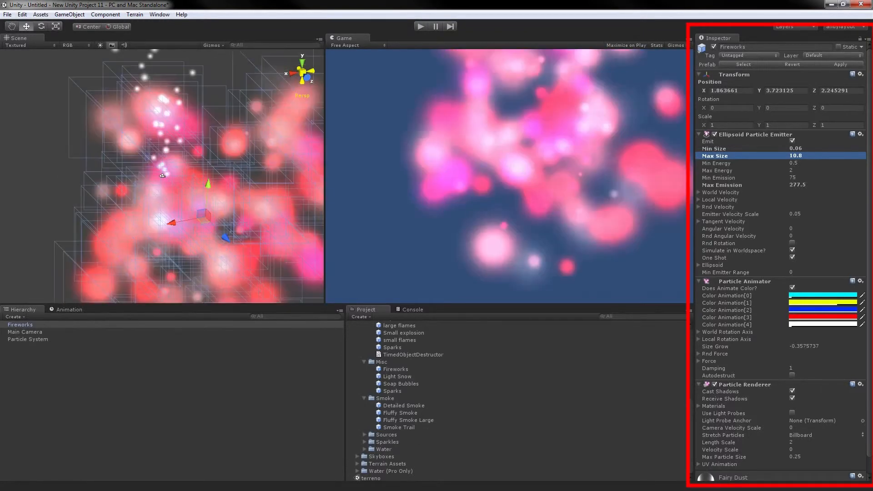
Step: Examine the Color Animation swatches of the Fireworks Particle Animator, viewing their colours in the colour picker
{"action": "scroll", "coordinate": [780, 254], "scroll_direction": "down", "scroll_amount": 2}
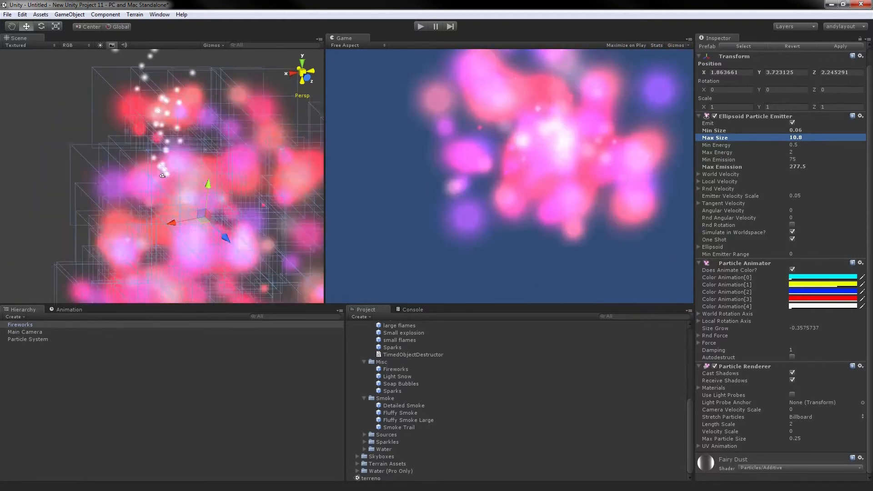
{"action": "left_click", "coordinate": [823, 306]}
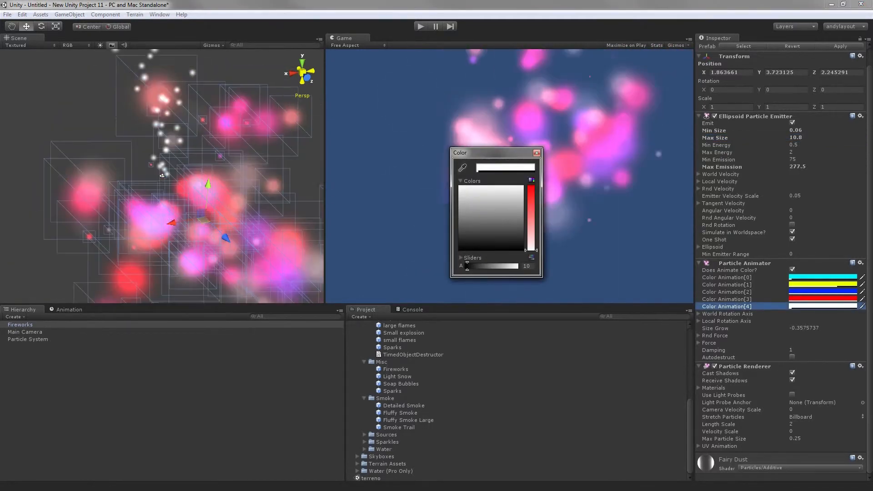
{"action": "left_click", "coordinate": [823, 299]}
{"action": "left_click", "coordinate": [823, 292]}
{"action": "key", "text": "Escape"}
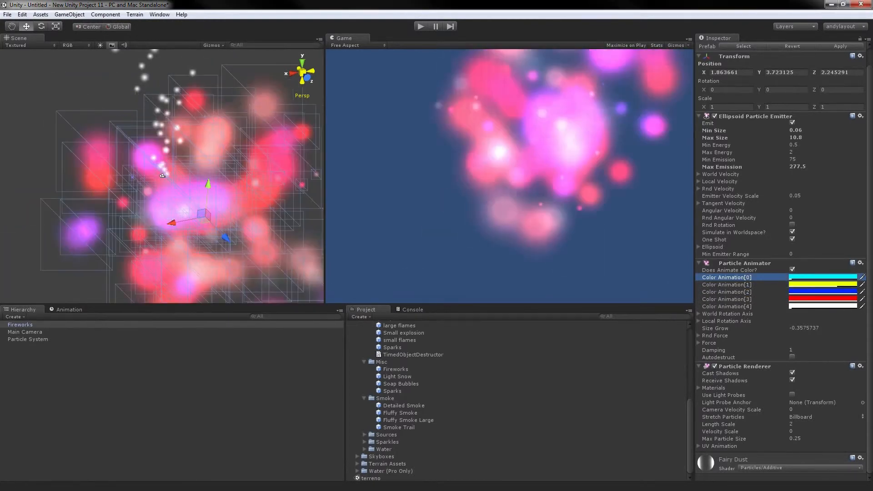
Step: Examine the Particle Animator's World Rotation Axis, Local Rotation Axis and Force values
{"action": "left_click", "coordinate": [699, 314]}
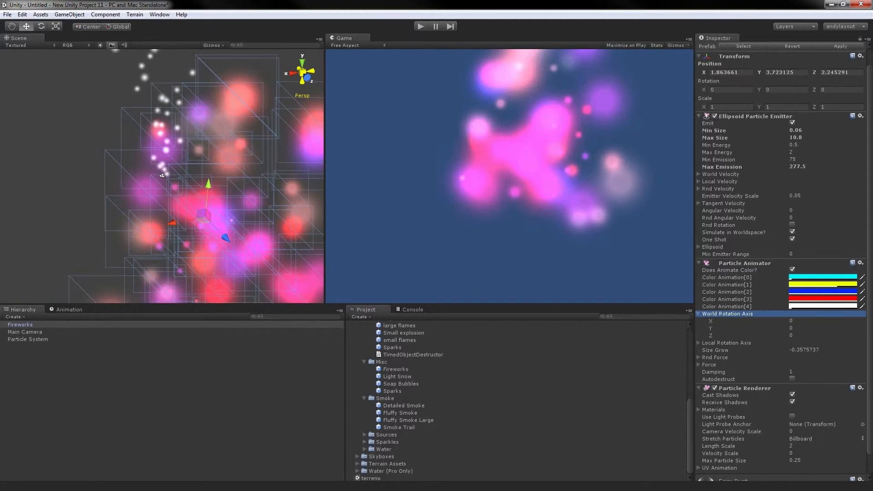
{"action": "scroll", "coordinate": [727, 314], "scroll_direction": "down", "scroll_amount": 2}
{"action": "key", "text": "Down"}
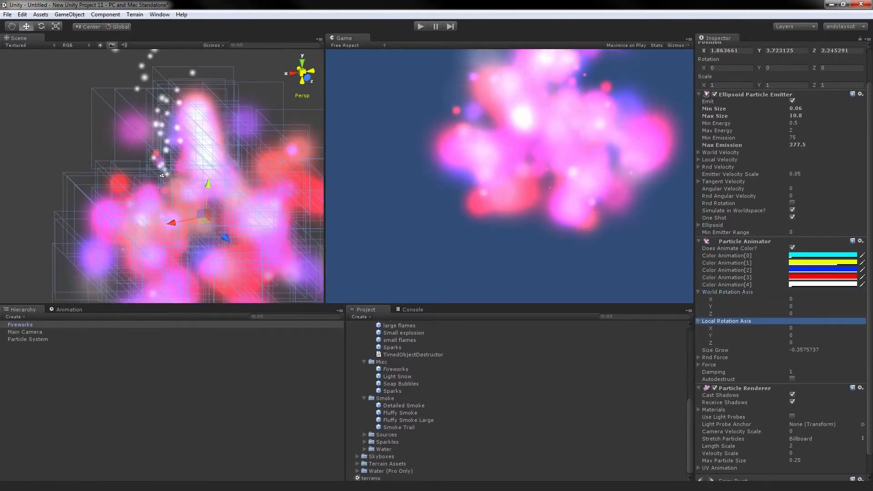
{"action": "key", "text": "Right"}
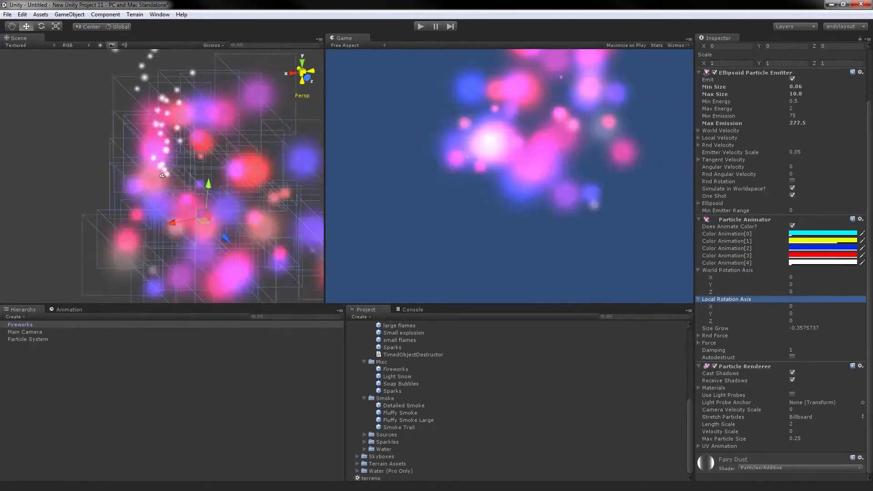
{"action": "key", "text": "Left"}
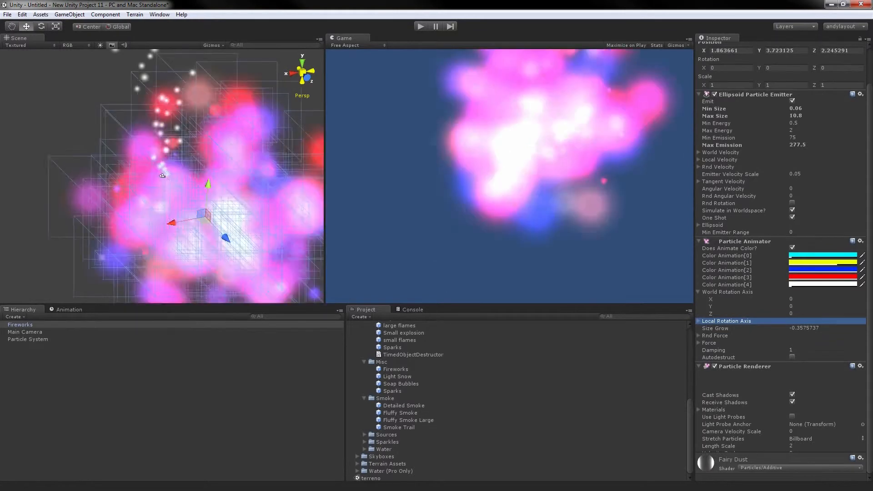
{"action": "key", "text": "Down"}
{"action": "key", "text": "Down"}
{"action": "key", "text": "Right"}
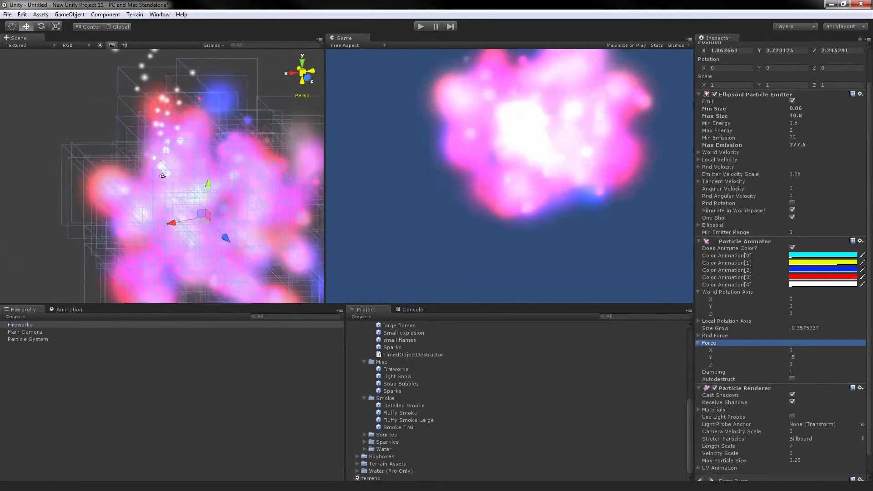
{"action": "key", "text": "Left"}
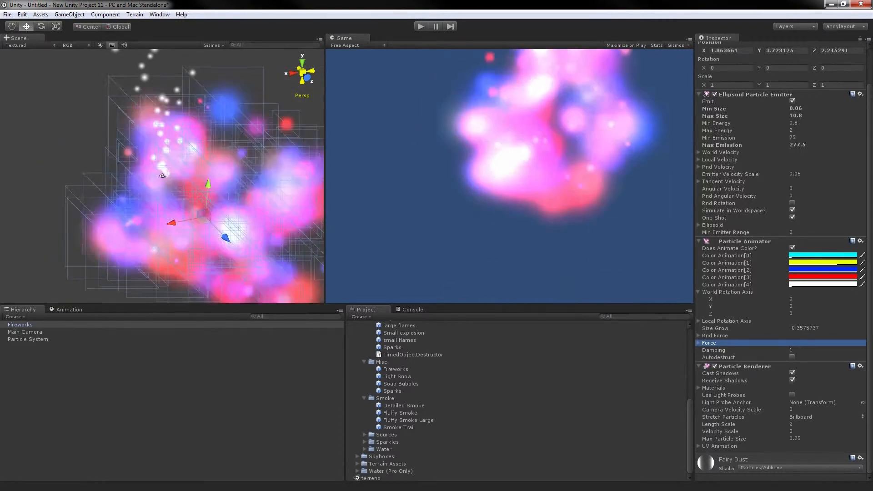
Step: Collapse the Particle Animator component and expand the Particle Renderer's UV Animation settings
{"action": "scroll", "coordinate": [746, 273], "scroll_direction": "up", "scroll_amount": 3}
{"action": "left_click", "coordinate": [745, 281]}
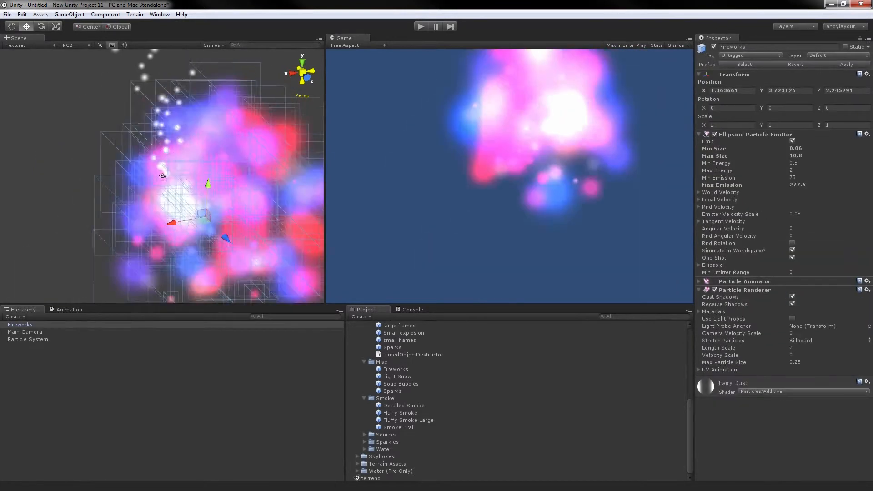
{"action": "key", "text": "Right"}
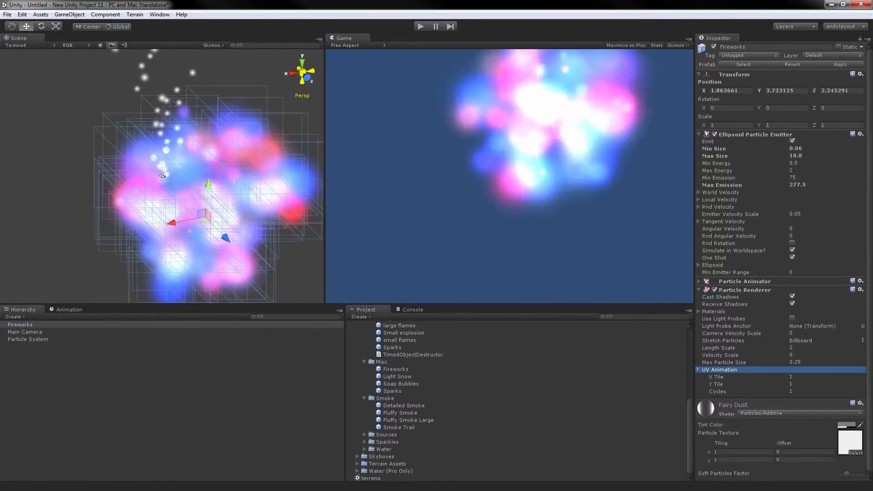
Step: Try the fire3 and flameE textures as the Fairy Dust material's Particle Texture
{"action": "left_click", "coordinate": [856, 453]}
{"action": "double_click", "coordinate": [601, 301]}
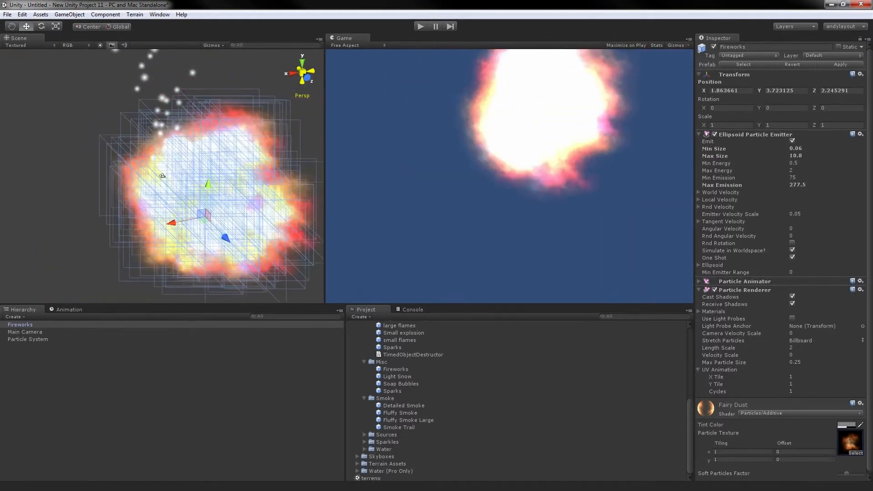
{"action": "left_click", "coordinate": [849, 440]}
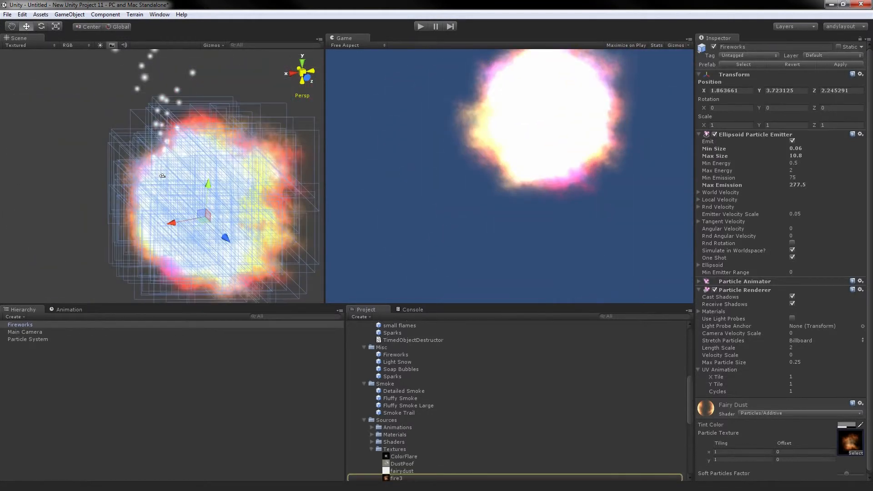
{"action": "left_click", "coordinate": [856, 453]}
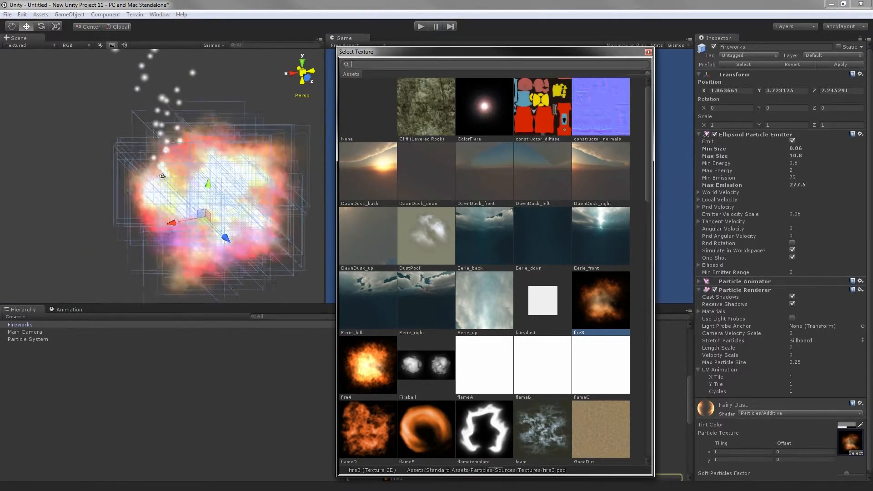
{"action": "double_click", "coordinate": [426, 430]}
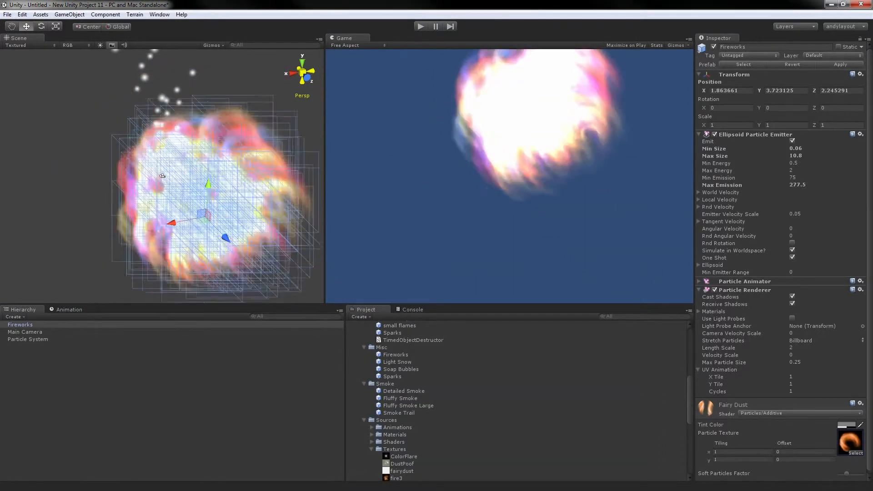
Step: Collapse the Particle Renderer and set the Fairy Dust material's Particle Texture to flameD
{"action": "left_click", "coordinate": [700, 290]}
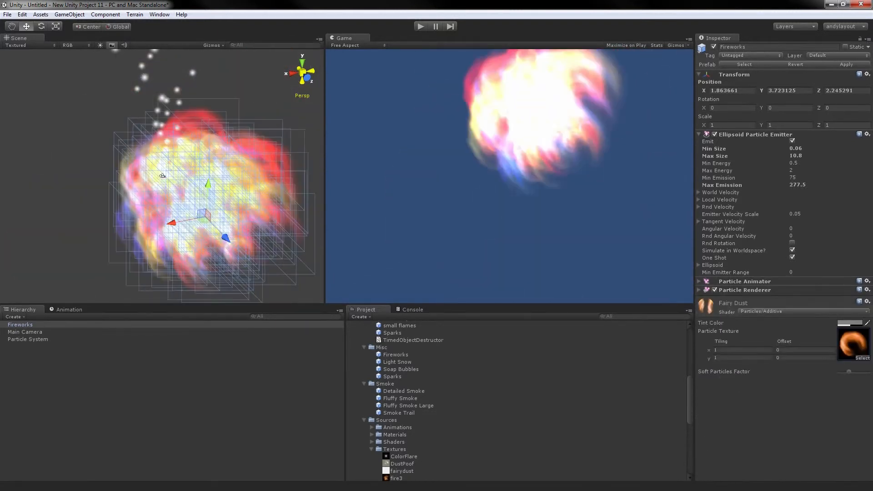
{"action": "left_click", "coordinate": [862, 358]}
{"action": "double_click", "coordinate": [368, 430]}
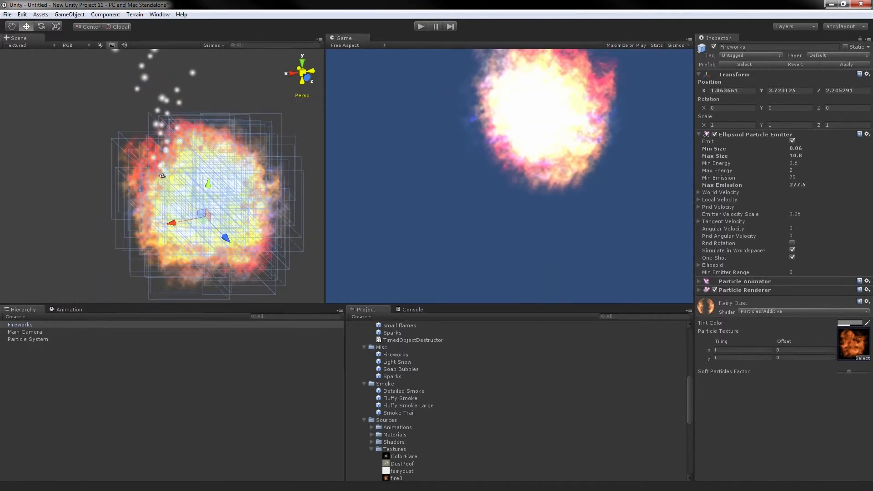
Step: Delete the Fireworks object from the scene
{"action": "left_click", "coordinate": [163, 176]}
{"action": "left_click", "coordinate": [163, 176]}
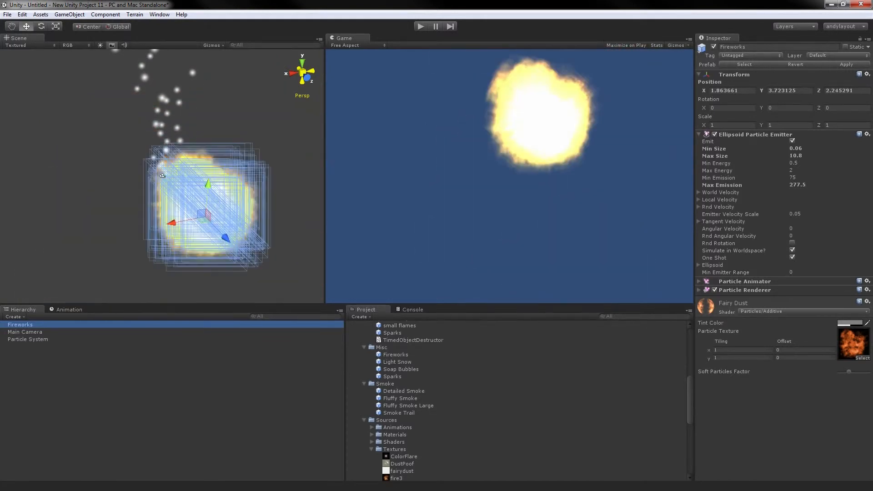
{"action": "key", "text": "Delete"}
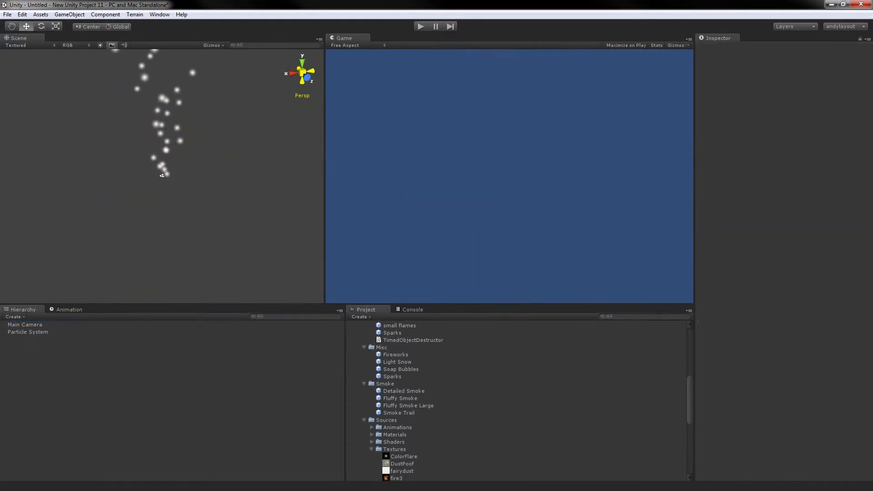
Step: Place the Detailed Smoke prefab from the Smoke assets in the scene at about X 2.4, Y 4.4, Z 1.5
{"action": "left_click", "coordinate": [408, 406]}
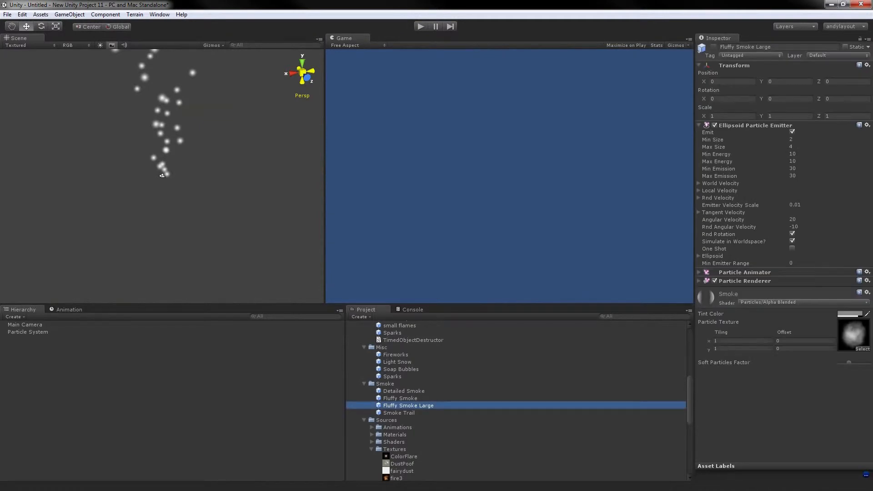
{"action": "left_click_drag", "start_coordinate": [404, 391], "coordinate": [209, 230]}
{"action": "left_click_drag", "start_coordinate": [189, 199], "coordinate": [188, 199]}
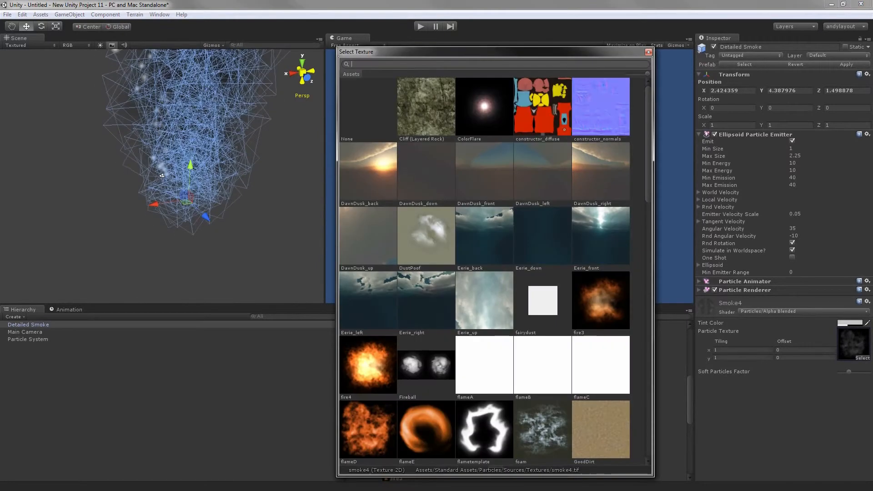
Step: Set the Smoke4 material's Particle Texture to fire4 and lower Detailed Smoke to about Y 1.5
{"action": "left_click", "coordinate": [862, 359]}
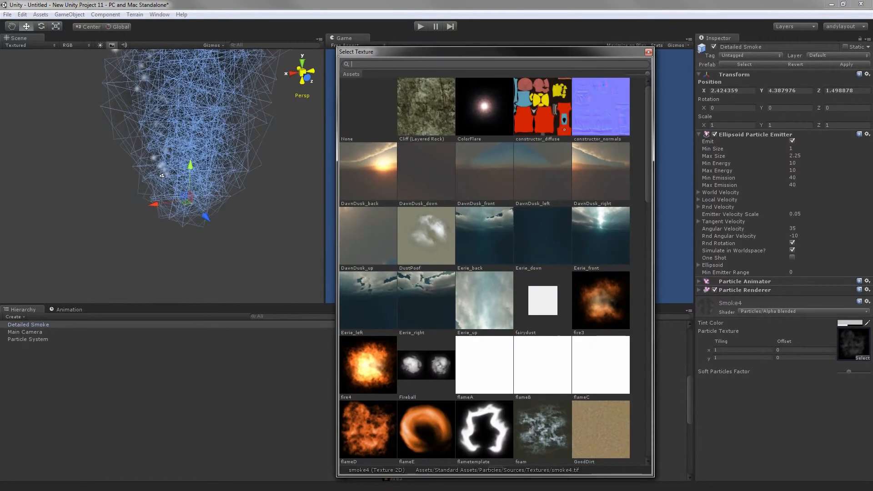
{"action": "double_click", "coordinate": [368, 365]}
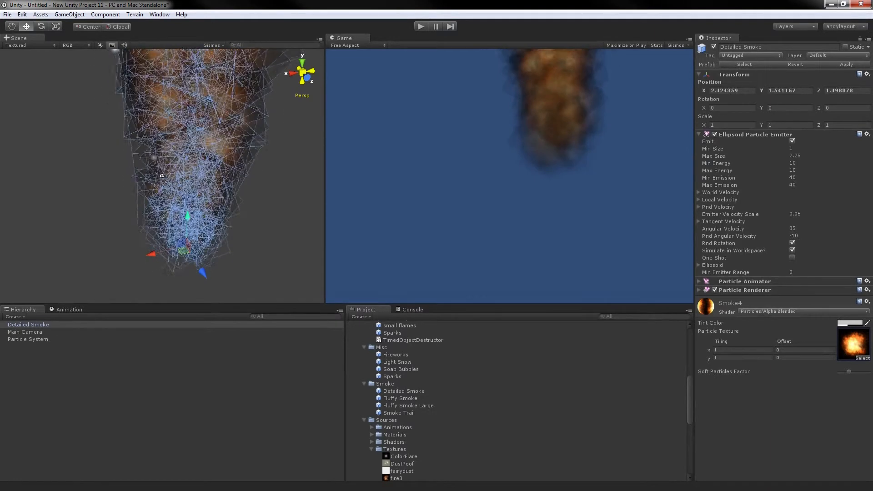
Step: Run the scene in play mode to preview the smoke effect, and stop it again
{"action": "key", "text": "ctrl+p"}
{"action": "key", "text": "ctrl+p"}
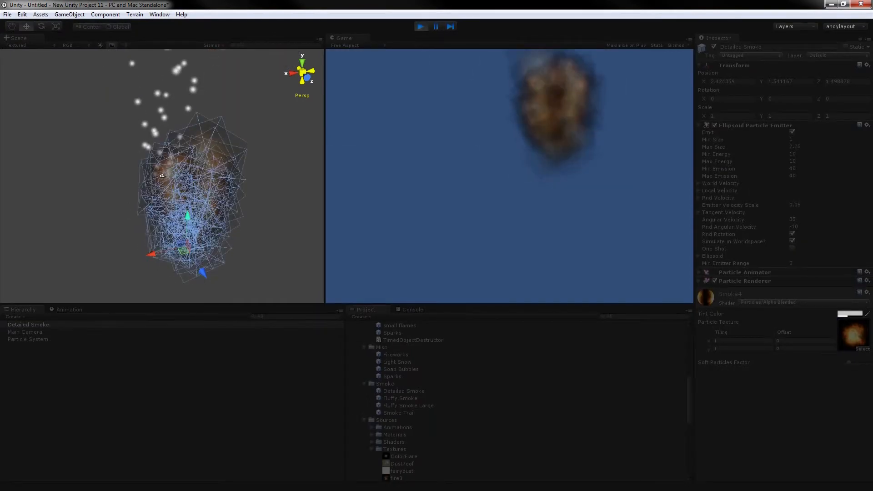
{"action": "key", "text": "ctrl+p"}
Step: Delete the Particle System object from the scene and reselect Detailed Smoke
{"action": "left_click", "coordinate": [162, 176]}
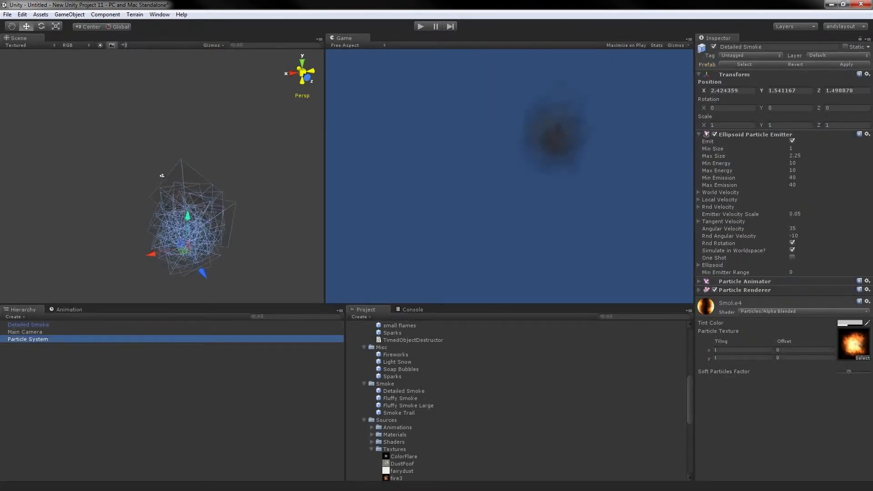
{"action": "key", "text": "Delete"}
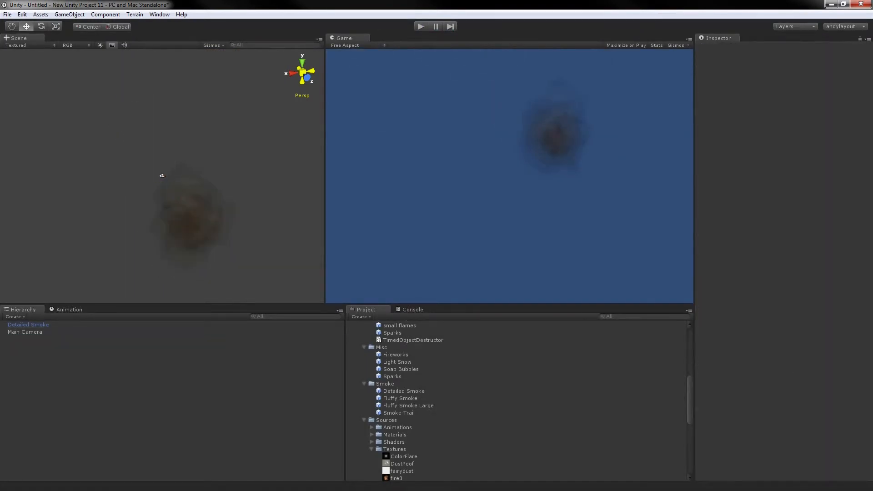
{"action": "left_click", "coordinate": [162, 176]}
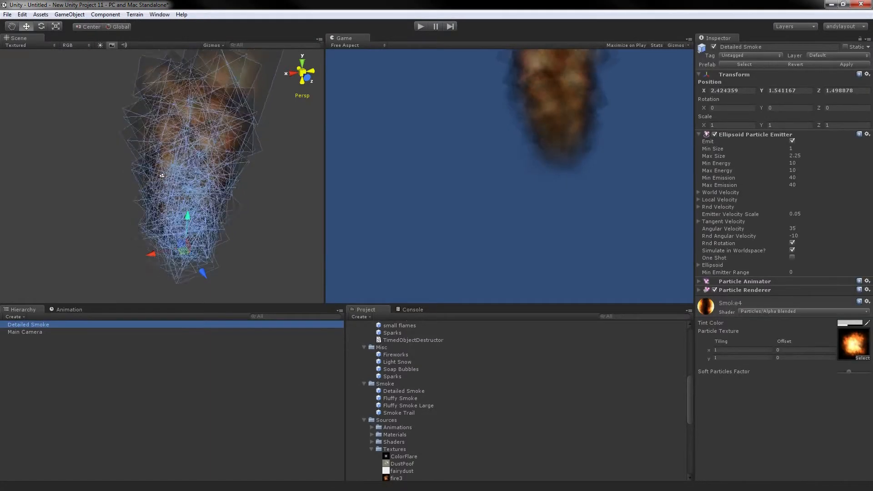
Step: Place the Fluffy Smoke prefab beside Detailed Smoke at about X -0.4, Y 3.7, Z 4.4
{"action": "left_click", "coordinate": [408, 405]}
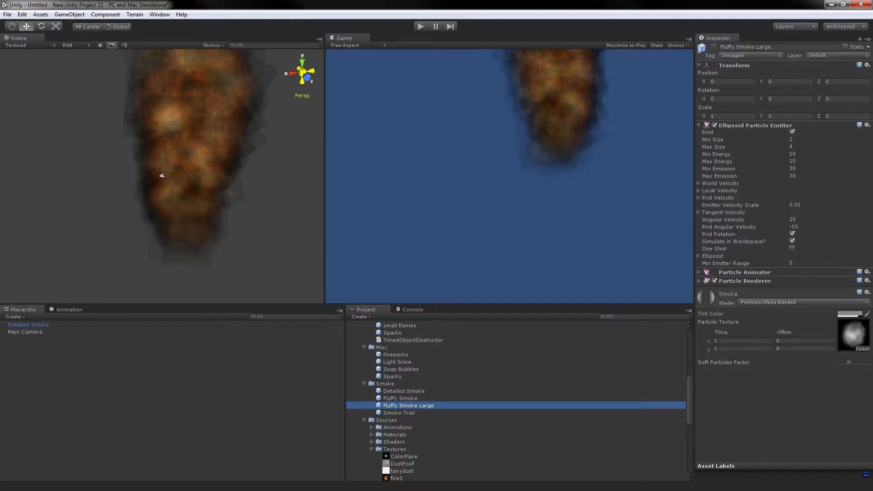
{"action": "left_click", "coordinate": [401, 399]}
{"action": "left_click_drag", "start_coordinate": [400, 398], "coordinate": [282, 224]}
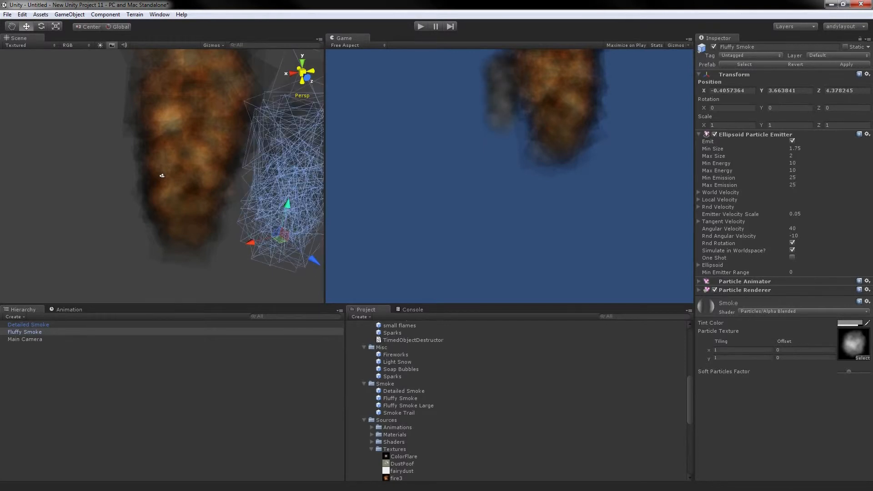
Step: Place the Fire1 prefab in the scene at the base of Fluffy Smoke, beside Detailed Smoke
{"action": "scroll", "coordinate": [404, 400], "scroll_direction": "up", "scroll_amount": 3}
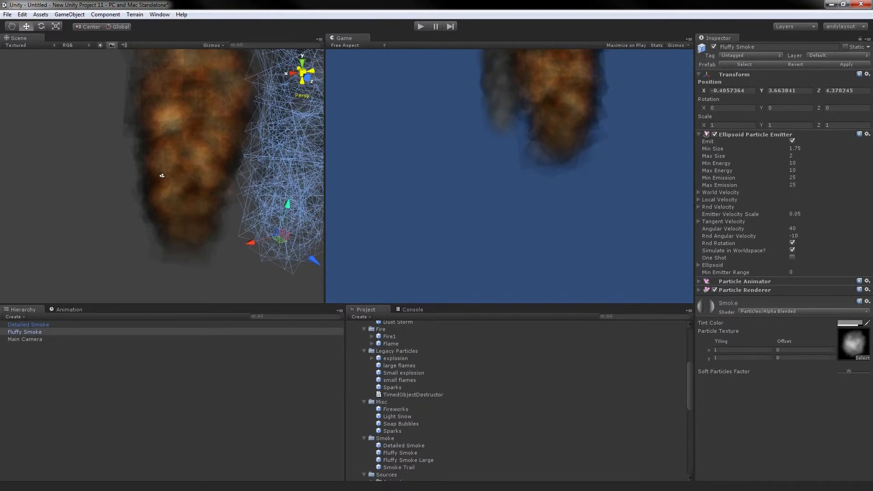
{"action": "left_click", "coordinate": [391, 344]}
{"action": "left_click_drag", "start_coordinate": [389, 336], "coordinate": [259, 214]}
Step: Examine the emitter settings and textures of the Fire1 prefab's InnerCore, smoke and OuterCore parts
{"action": "left_click", "coordinate": [372, 337]}
{"action": "left_click", "coordinate": [399, 351]}
{"action": "left_click", "coordinate": [404, 343]}
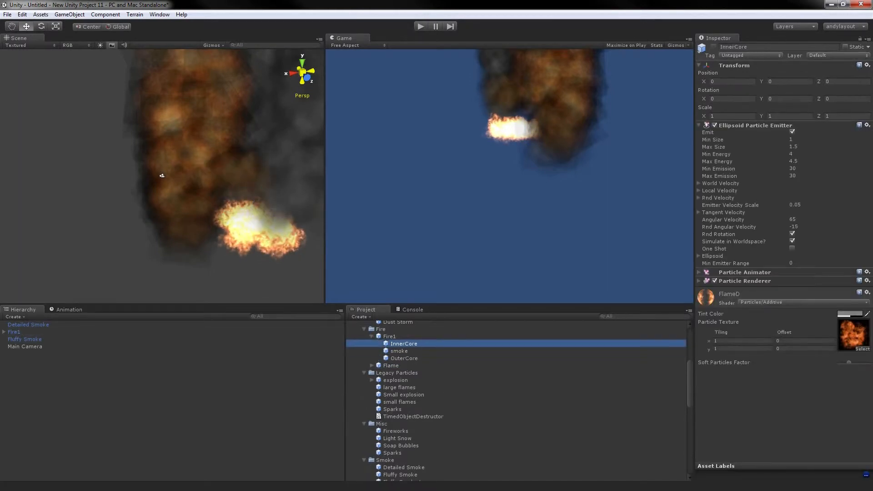
{"action": "left_click", "coordinate": [404, 358]}
{"action": "left_click", "coordinate": [399, 351]}
{"action": "left_click", "coordinate": [403, 344]}
{"action": "left_click", "coordinate": [390, 336]}
{"action": "left_click", "coordinate": [404, 344]}
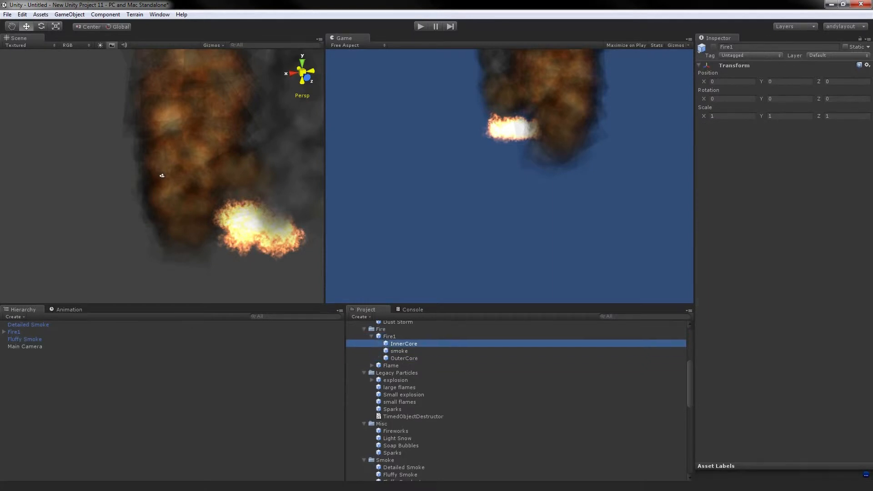
{"action": "left_click", "coordinate": [400, 352]}
{"action": "left_click", "coordinate": [404, 358]}
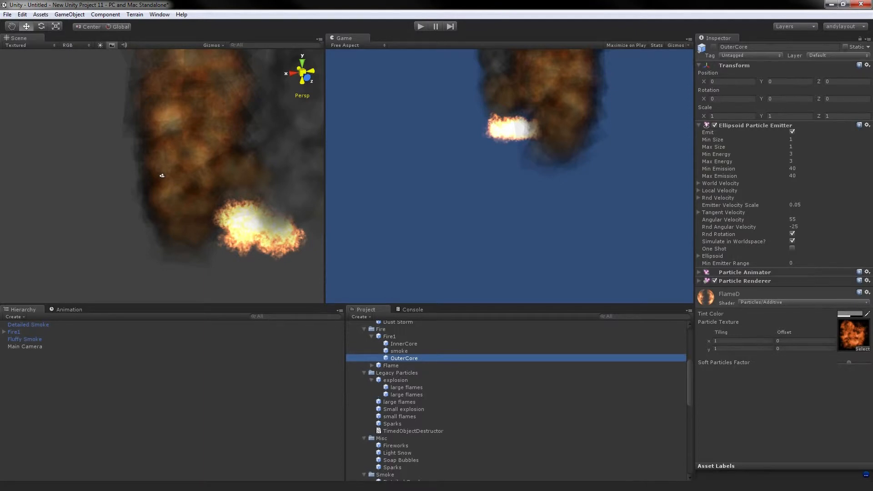
Step: Place the explosion prefab on the other side of Detailed Smoke from Fire1, at about X 5.6, Y 4.1, Z 0.8
{"action": "left_click", "coordinate": [407, 388]}
{"action": "left_click_drag", "start_coordinate": [406, 387], "coordinate": [216, 238]}
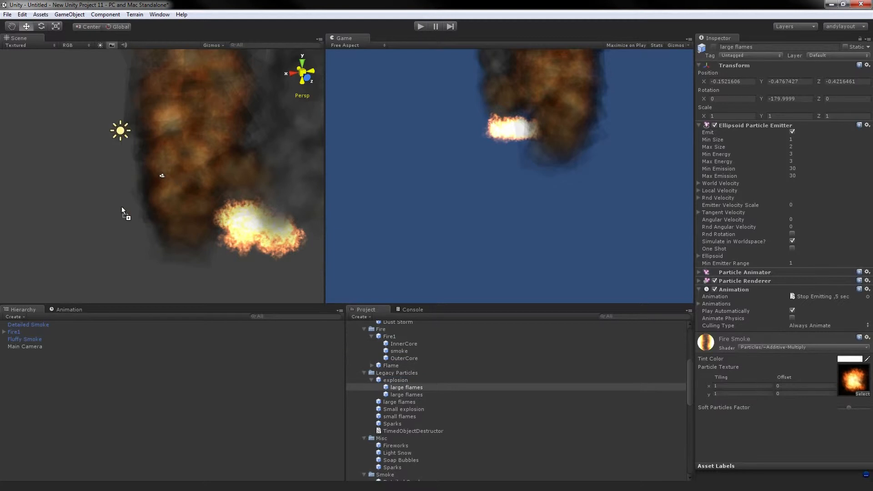
{"action": "left_click_drag", "start_coordinate": [122, 207], "coordinate": [116, 178]}
Step: Review the TimedObjectDestructor script and the settings of the small flames and Fireworks prefabs
{"action": "scroll", "coordinate": [516, 400], "scroll_direction": "down", "scroll_amount": 6}
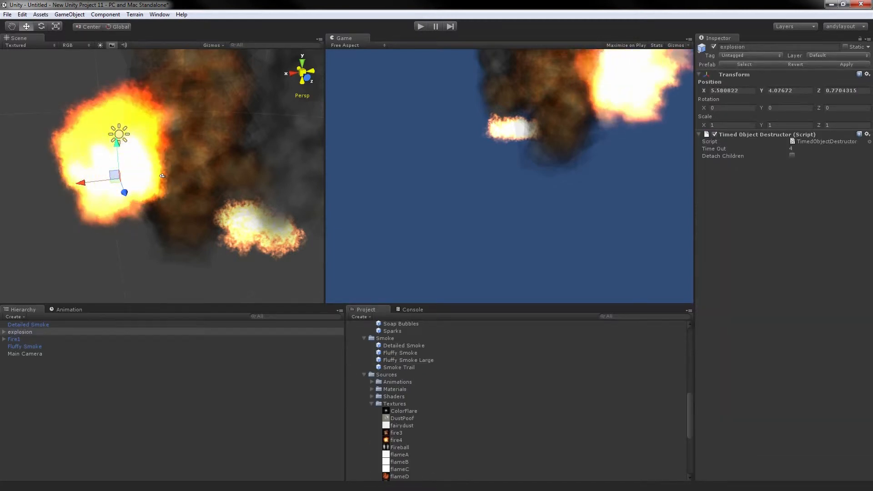
{"action": "scroll", "coordinate": [517, 401], "scroll_direction": "up", "scroll_amount": 5}
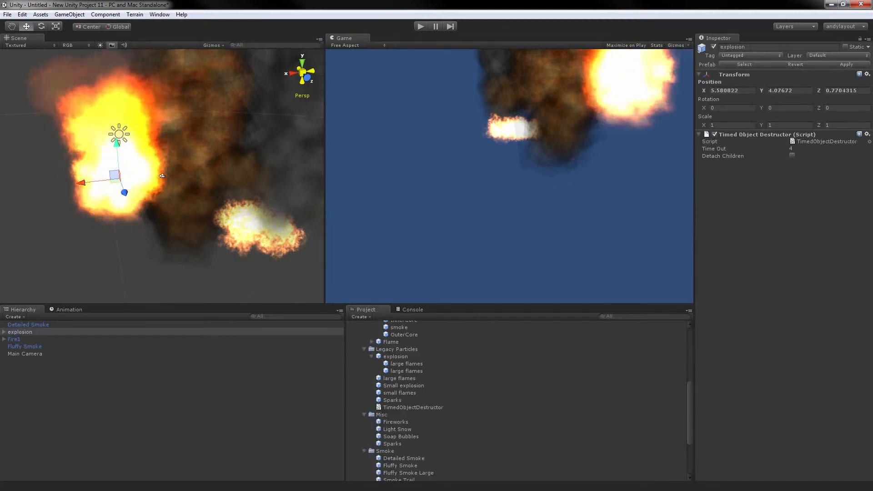
{"action": "left_click", "coordinate": [413, 408]}
{"action": "left_click", "coordinate": [400, 393]}
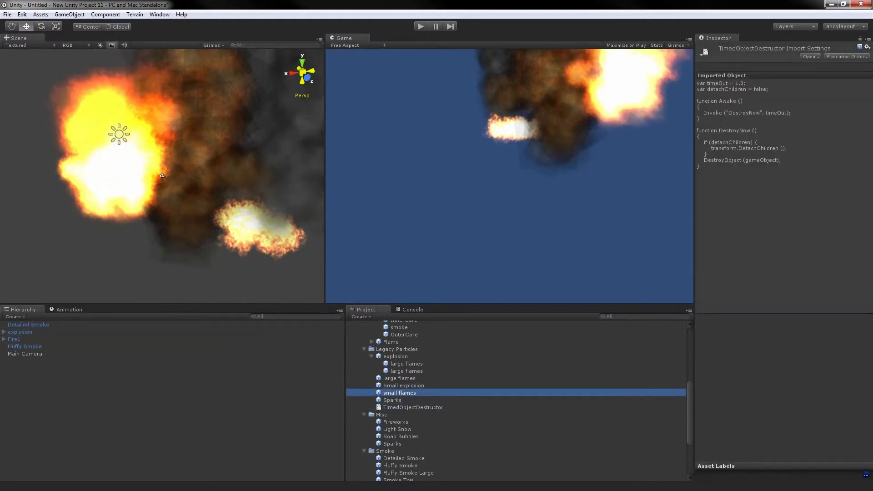
{"action": "scroll", "coordinate": [516, 400], "scroll_direction": "down", "scroll_amount": 4}
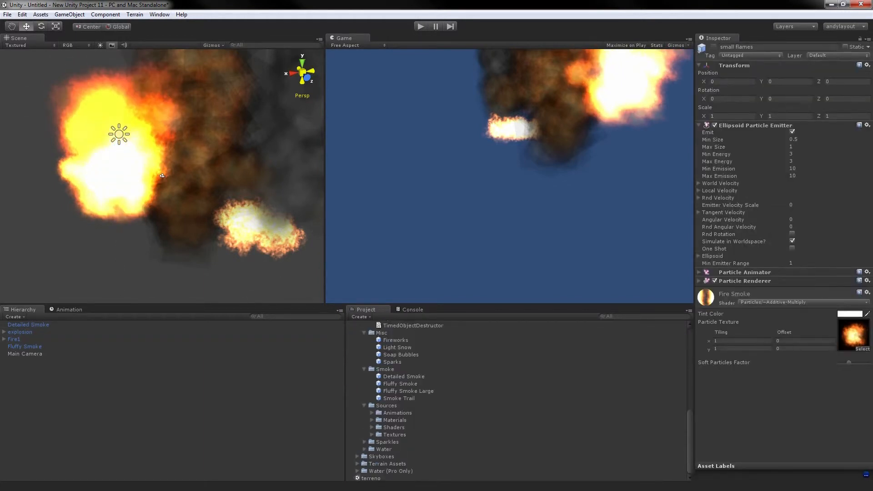
{"action": "left_click", "coordinate": [396, 341]}
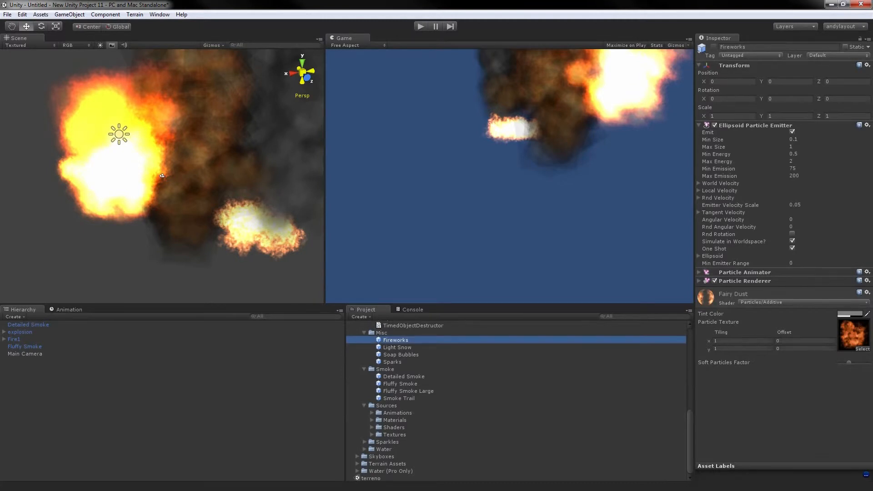
Step: Place the Soap Bubbles prefab above Fire1 at about X -0.1, Y 5.5, Z 2.7, and preview the scene in play mode
{"action": "left_click_drag", "start_coordinate": [400, 354], "coordinate": [275, 242]}
{"action": "left_click_drag", "start_coordinate": [256, 180], "coordinate": [255, 179]}
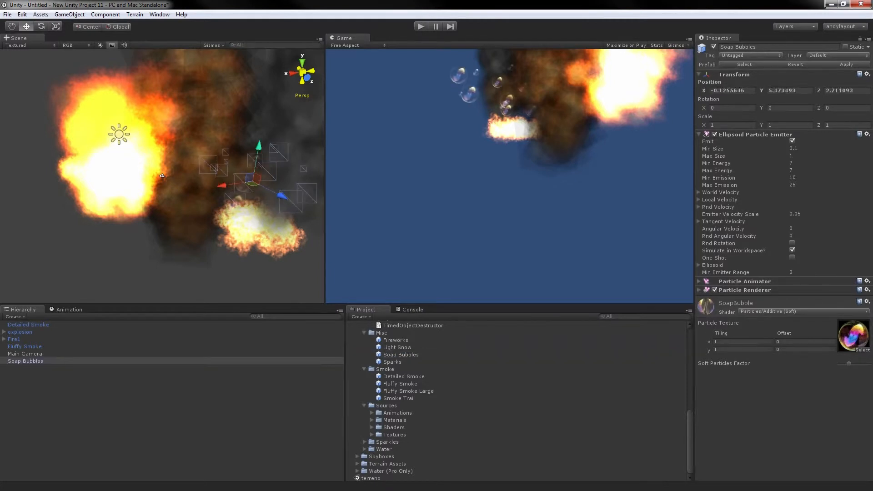
{"action": "key", "text": "ctrl+p"}
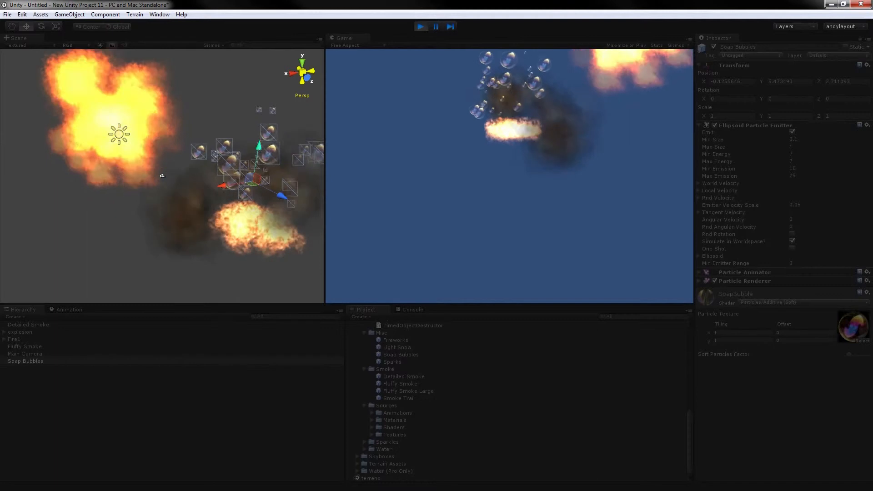
{"action": "key", "text": "ctrl+p"}
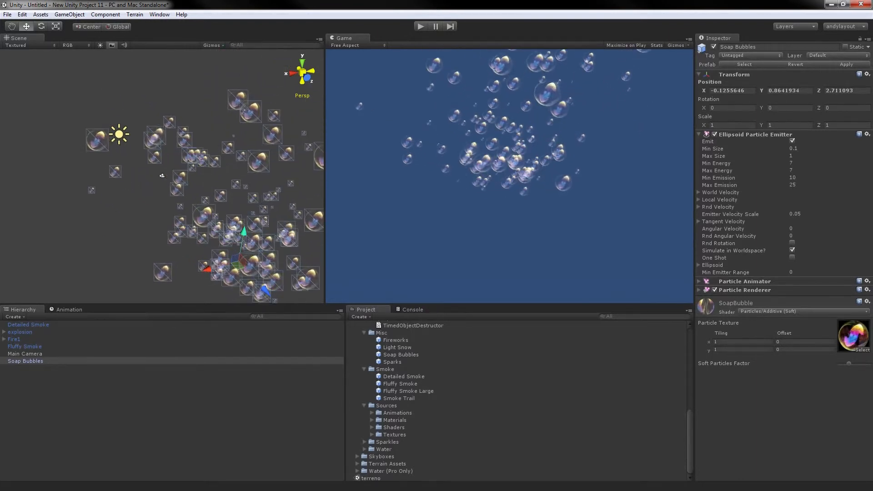
Step: Set the Soap Bubbles emitter's Rnd Angular Velocity to 2.95 and its Tangent Velocity Y to 21.21
{"action": "left_click", "coordinate": [729, 236]}
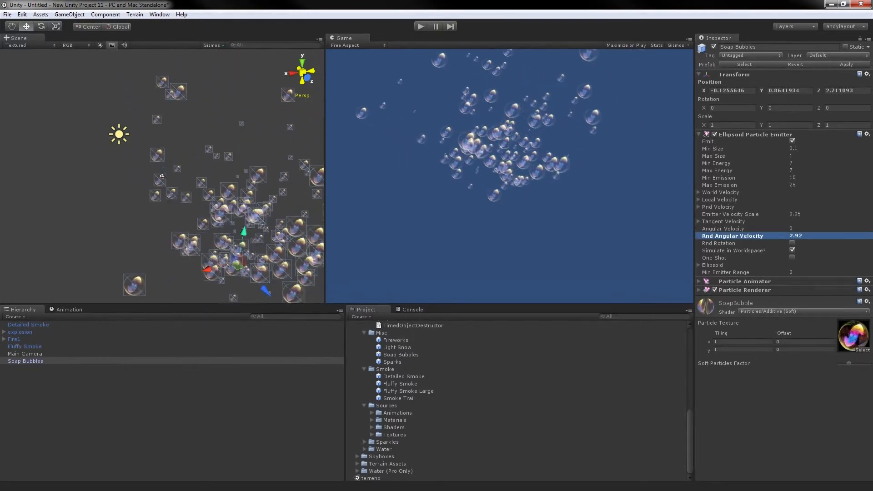
{"action": "left_click", "coordinate": [723, 221]}
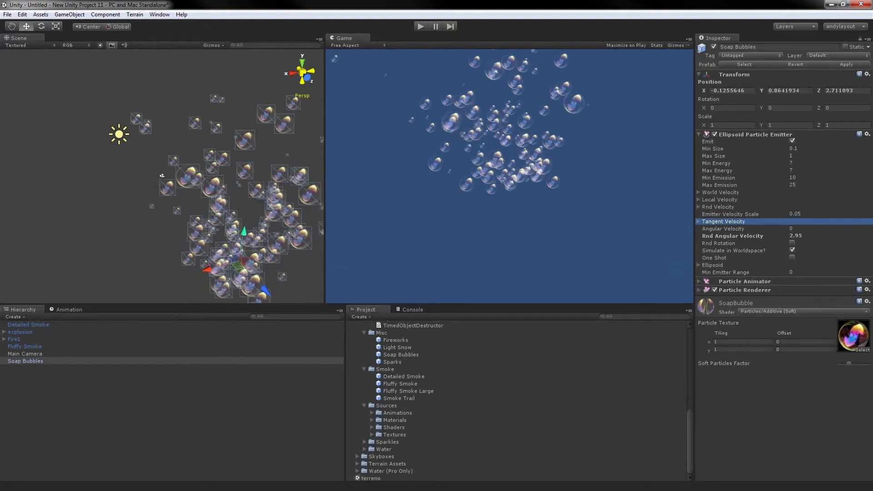
{"action": "left_click", "coordinate": [699, 222]}
{"action": "left_click", "coordinate": [711, 237]}
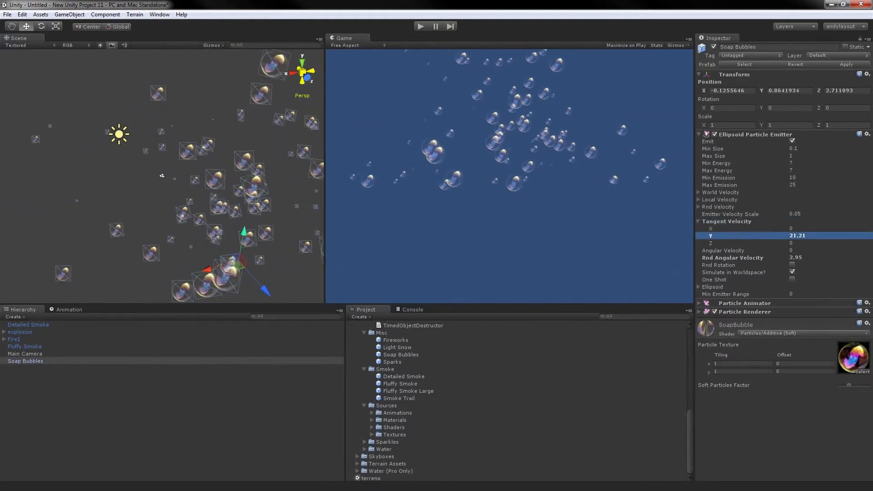
Step: Set the Soap Bubbles emitter's Max Emission to 31.39, Min Emission to 39.8 and Max Energy to 22.93
{"action": "left_click_drag", "start_coordinate": [722, 185], "coordinate": [731, 185]}
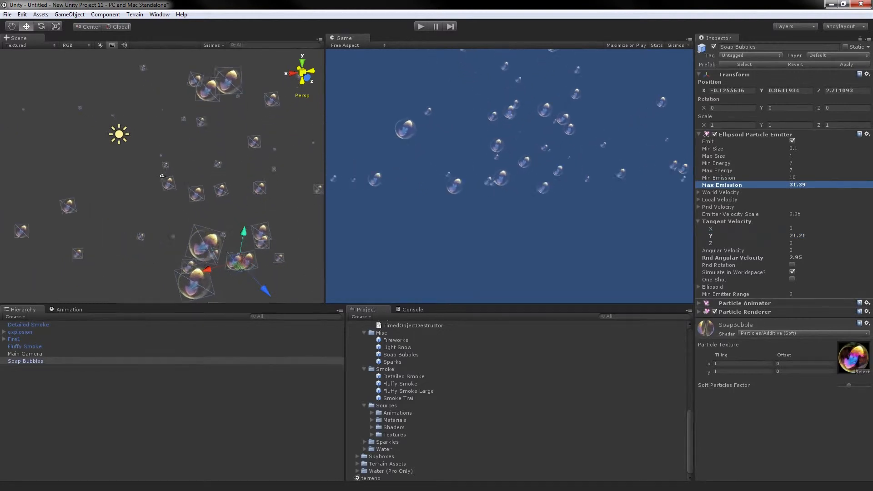
{"action": "left_click", "coordinate": [796, 178]}
{"action": "type", "text": "39.8"}
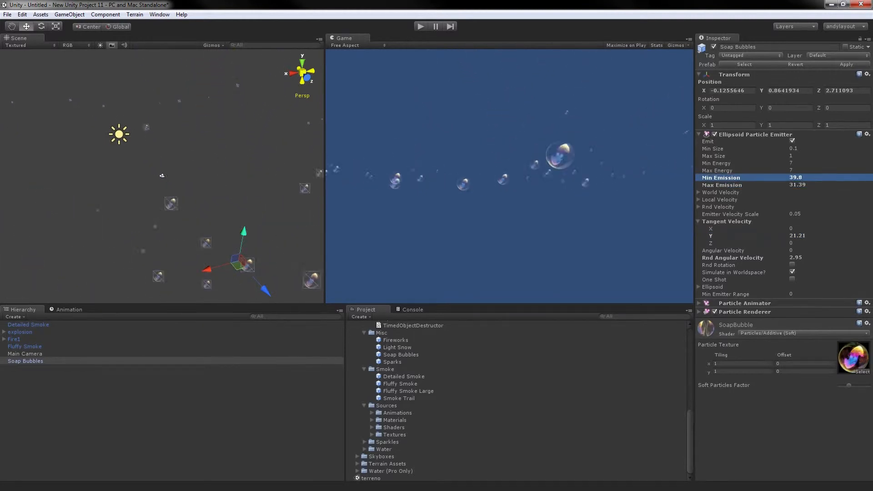
{"action": "left_click_drag", "start_coordinate": [728, 170], "coordinate": [736, 170]}
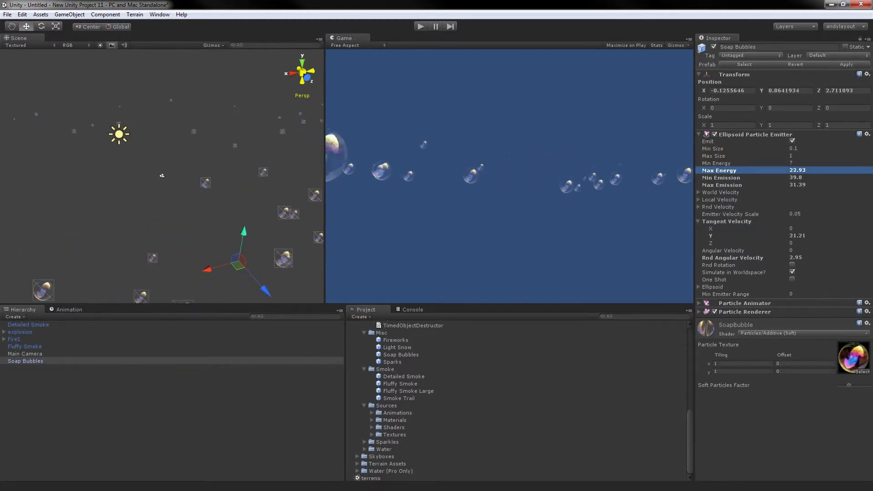
Step: Change Color Animation[1] in the Soap Bubbles' Particle Animator to magenta
{"action": "left_click", "coordinate": [744, 303]}
{"action": "scroll", "coordinate": [745, 304], "scroll_direction": "down", "scroll_amount": 3}
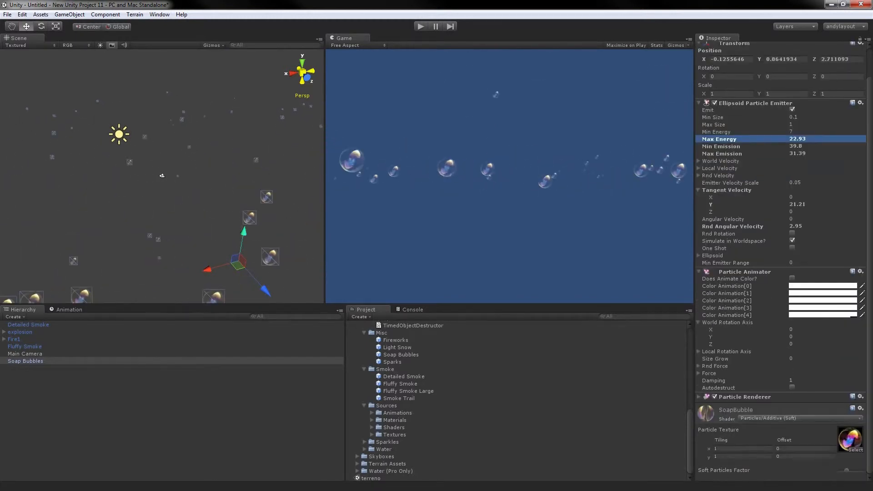
{"action": "left_click", "coordinate": [824, 294]}
{"action": "left_click", "coordinate": [522, 197]}
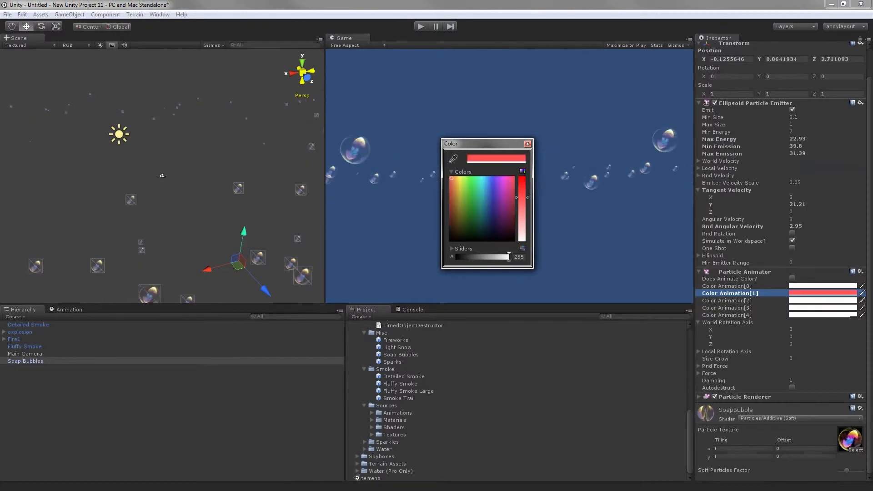
{"action": "left_click", "coordinate": [504, 184]}
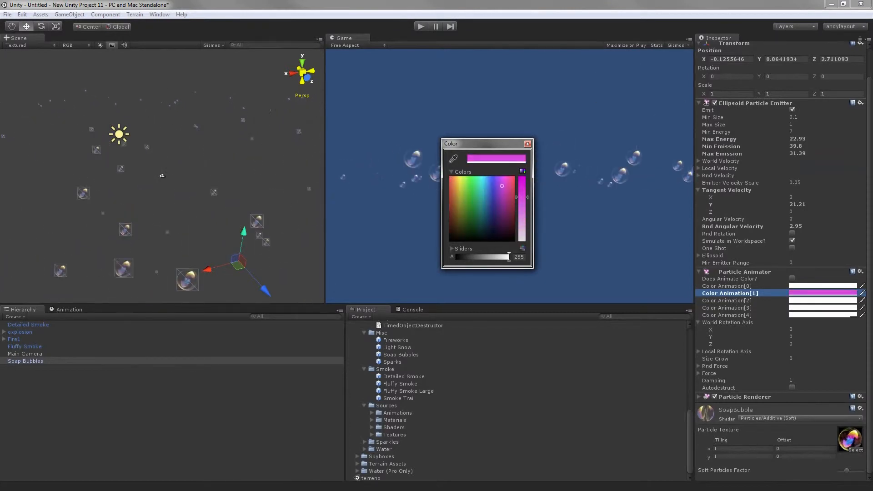
{"action": "left_click", "coordinate": [528, 144]}
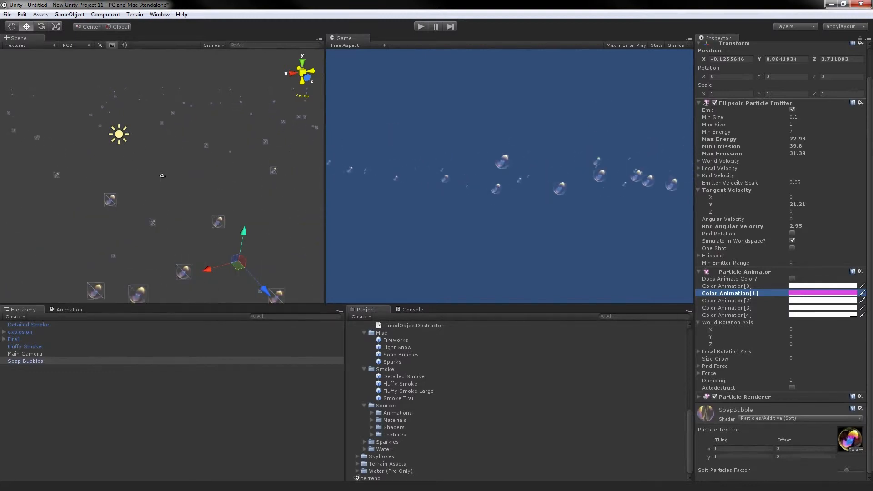
Step: Place the Water Fountain prefab in the scene and move it to about X 14, Y 14, Z 29.1
{"action": "left_click", "coordinate": [153, 168]}
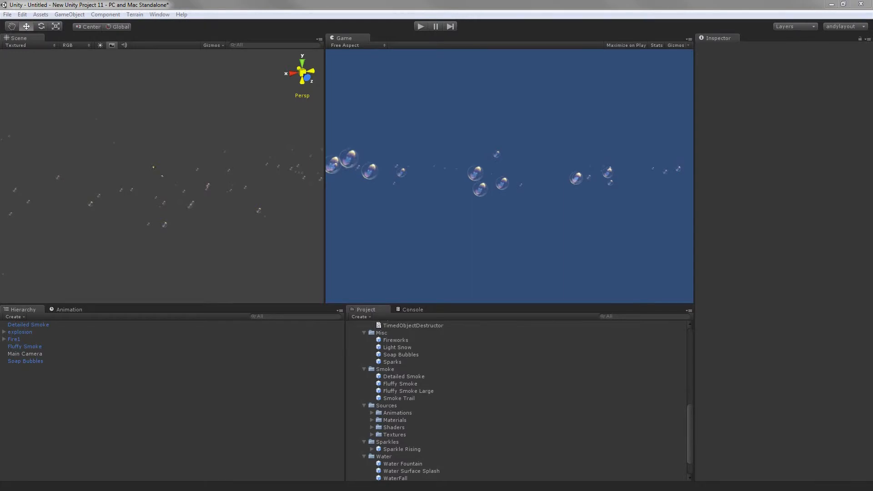
{"action": "scroll", "coordinate": [518, 400], "scroll_direction": "down", "scroll_amount": 2}
{"action": "left_click", "coordinate": [404, 435]}
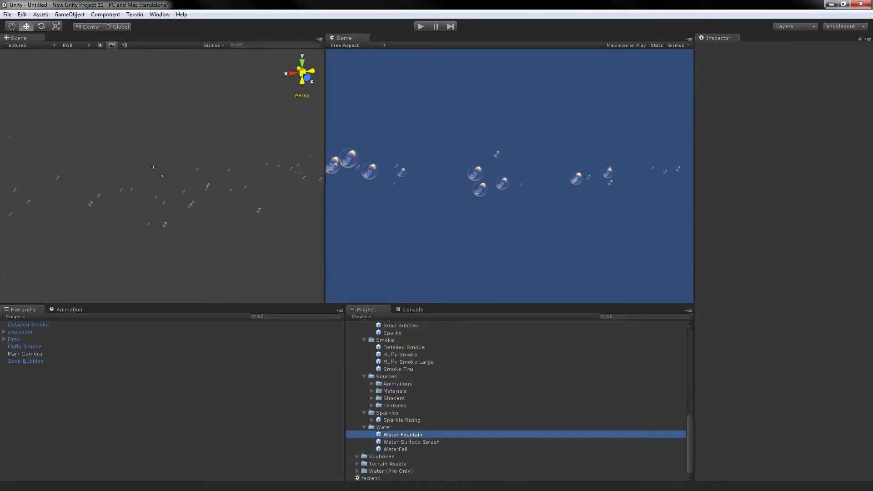
{"action": "left_click", "coordinate": [395, 449]}
{"action": "left_click_drag", "start_coordinate": [396, 449], "coordinate": [187, 221]}
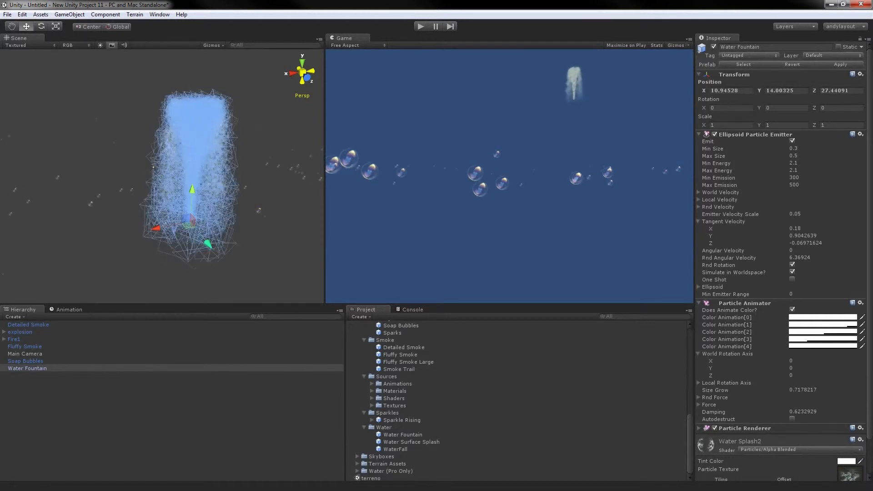
{"action": "left_click_drag", "start_coordinate": [206, 242], "coordinate": [227, 267]}
{"action": "left_click_drag", "start_coordinate": [172, 249], "coordinate": [92, 267]}
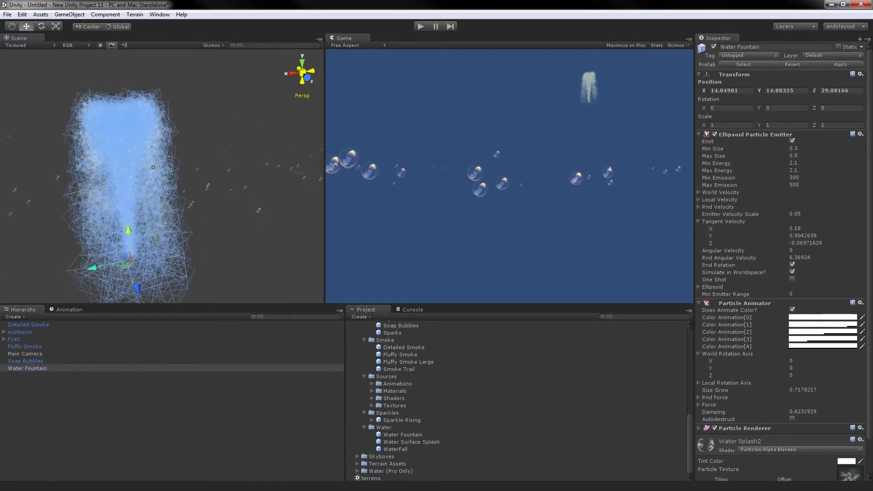
Step: Set the Water Fountain emitter's Max Size to 7.08 and Min Energy to 7.77
{"action": "left_click_drag", "start_coordinate": [716, 156], "coordinate": [816, 156]}
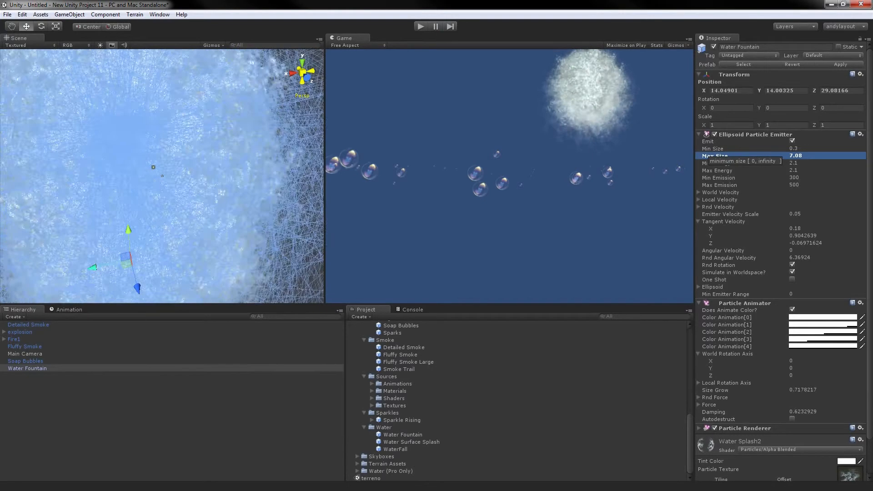
{"action": "left_click_drag", "start_coordinate": [717, 163], "coordinate": [803, 163]}
{"action": "left_click", "coordinate": [709, 142]}
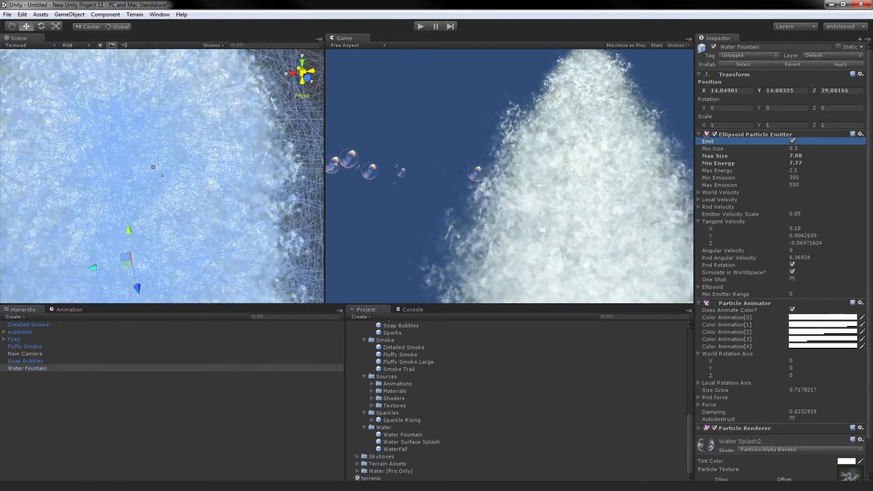
Step: Delete the Water Fountain object from the scene
{"action": "left_click", "coordinate": [26, 361]}
{"action": "left_click", "coordinate": [68, 405]}
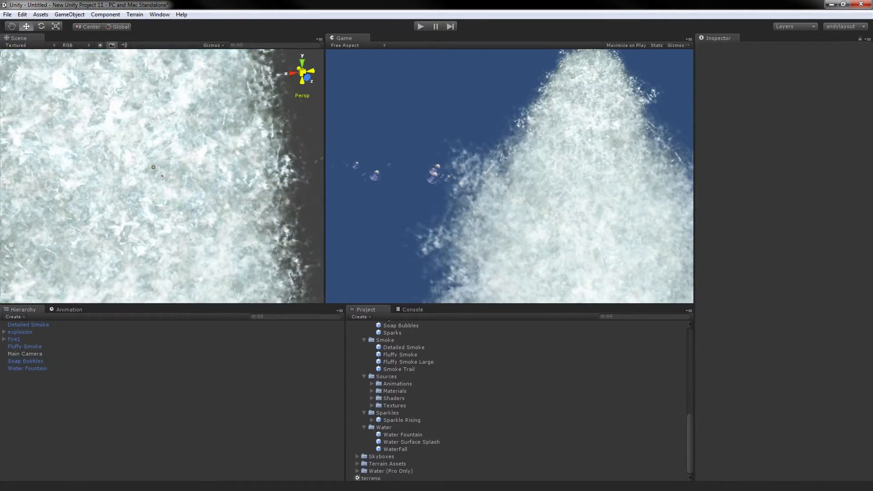
{"action": "left_click", "coordinate": [28, 369]}
{"action": "key", "text": "Delete"}
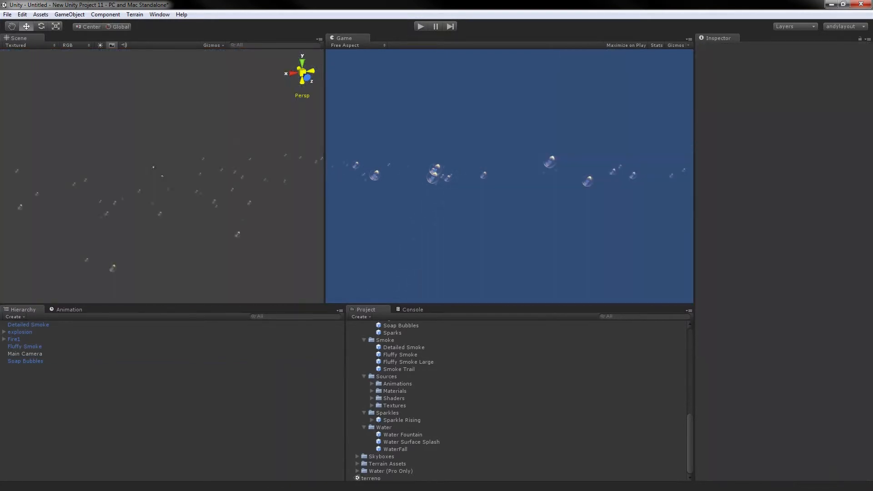
Step: Place the Water Surface Splash prefab in the scene and move it to about X 11.5, Y 15.2, Z 29.2
{"action": "left_click", "coordinate": [411, 442]}
{"action": "left_click_drag", "start_coordinate": [411, 442], "coordinate": [96, 197]}
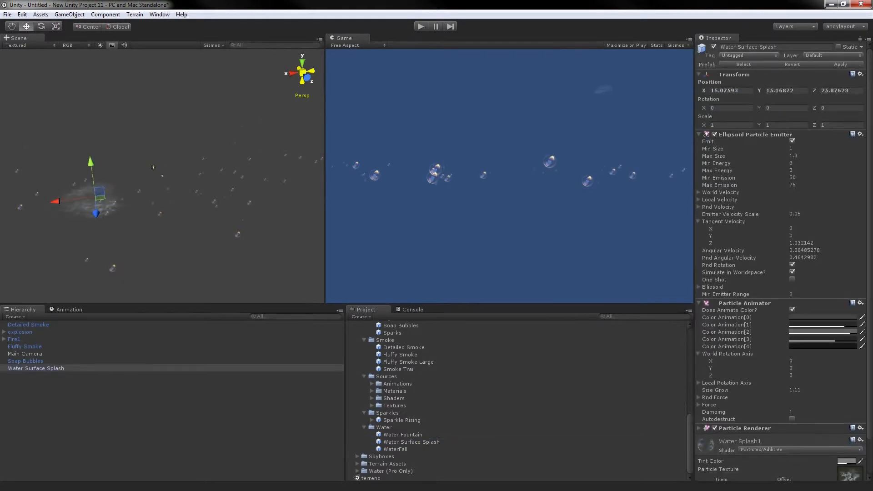
{"action": "left_click", "coordinate": [137, 241]}
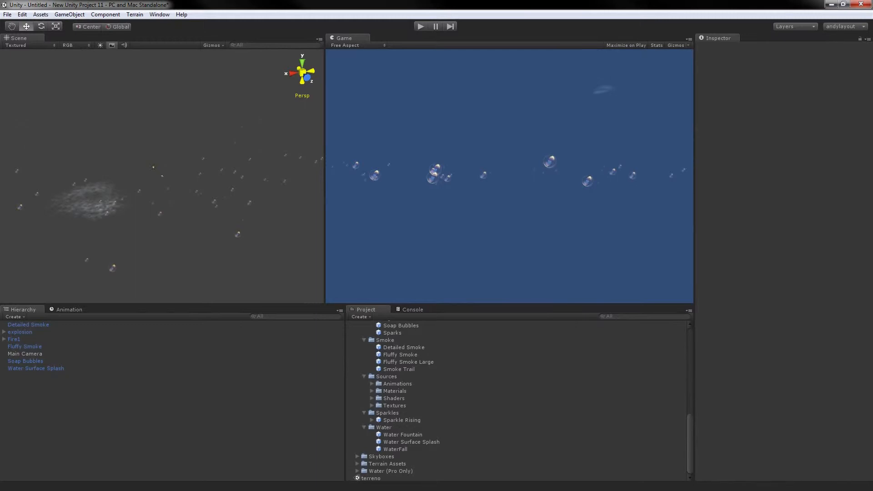
{"action": "left_click", "coordinate": [36, 368]}
{"action": "left_click_drag", "start_coordinate": [57, 199], "coordinate": [132, 191]}
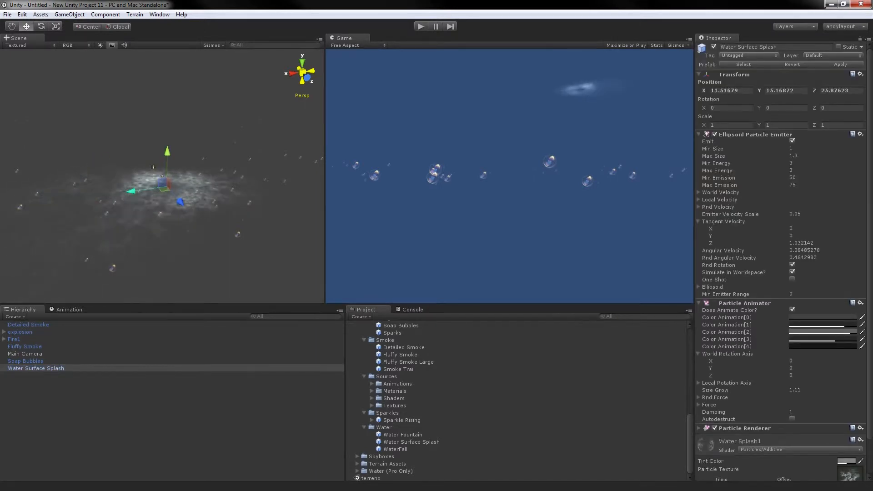
{"action": "left_click_drag", "start_coordinate": [181, 202], "coordinate": [176, 197]}
{"action": "left_click_drag", "start_coordinate": [153, 167], "coordinate": [153, 167]}
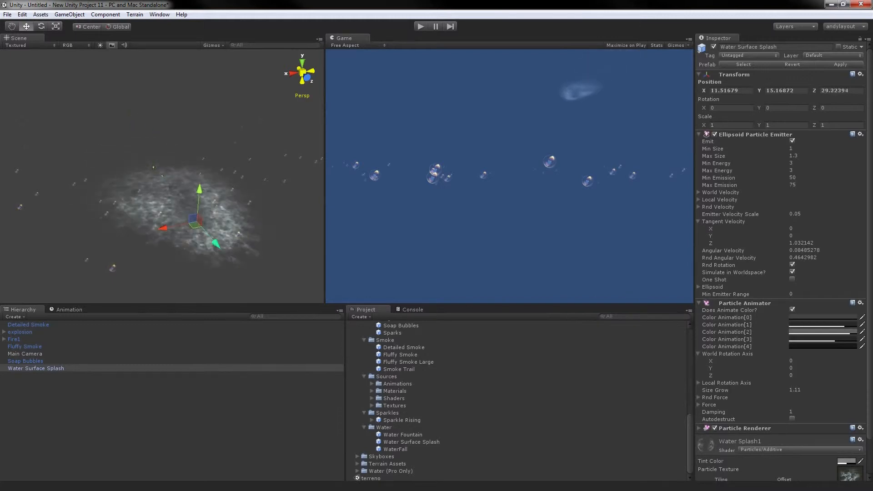
Step: Place the WaterFall prefab in the scene and move it to about X 13.5, Y 19.3, Z 25.3
{"action": "left_click_drag", "start_coordinate": [125, 155], "coordinate": [125, 156]}
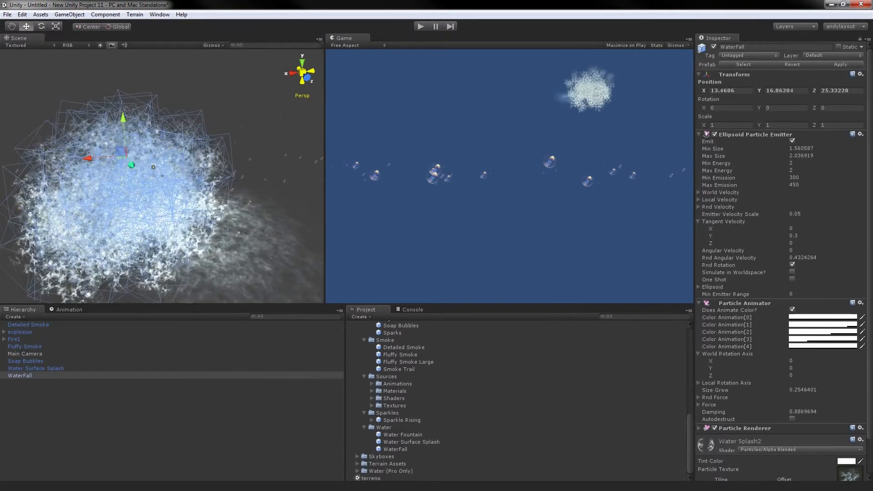
{"action": "left_click_drag", "start_coordinate": [120, 71], "coordinate": [120, 61]}
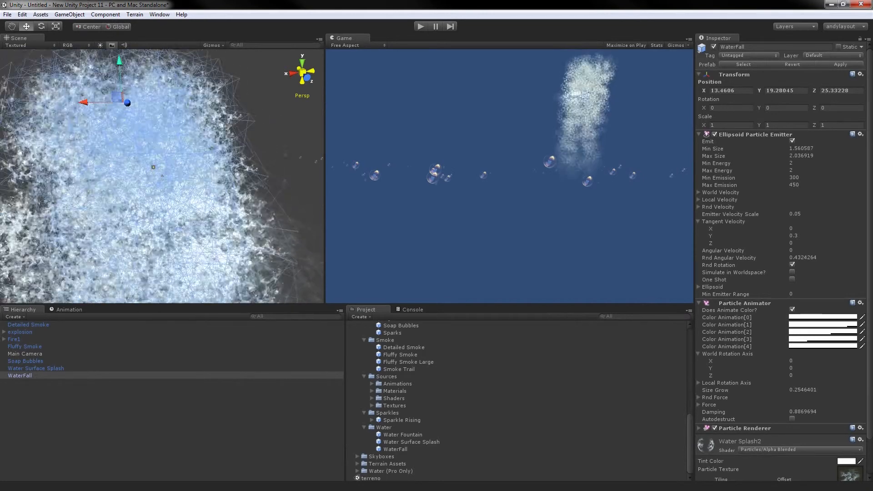
Step: Set the WaterFall emitter's Max Size to 4.25, Min Energy to 5.47 and Max Energy to 18.1, and adjust its Max Emission
{"action": "left_click_drag", "start_coordinate": [716, 156], "coordinate": [754, 163]}
{"action": "left_click", "coordinate": [719, 170]}
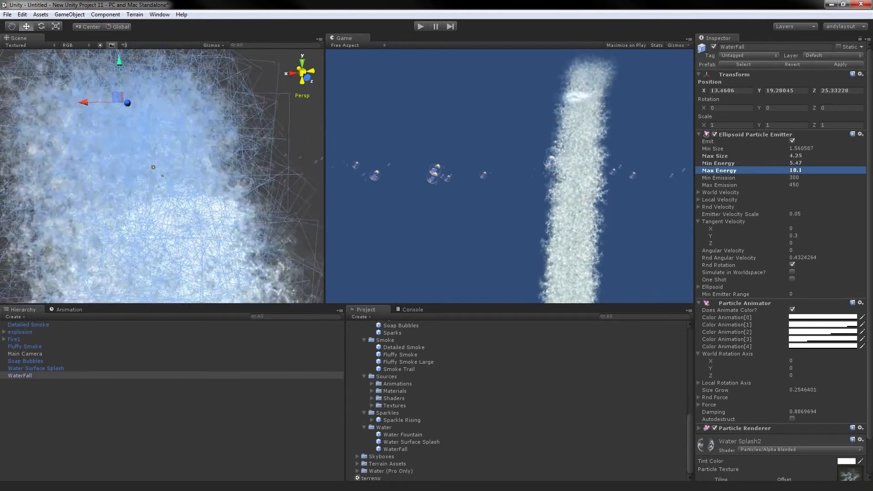
{"action": "left_click_drag", "start_coordinate": [719, 185], "coordinate": [731, 185]}
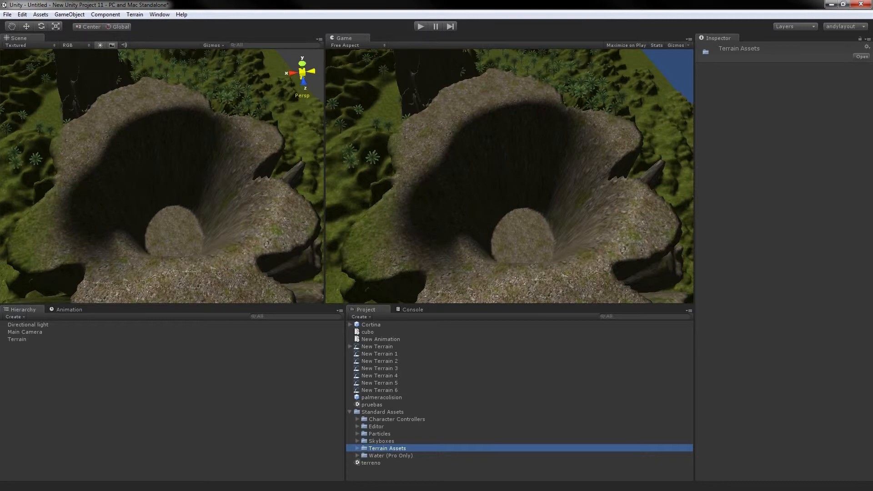
Step: Import all items of the Water (Basic) standard package, saving all modified assets first
{"action": "left_click", "coordinate": [135, 15]}
{"action": "mouse_move", "coordinate": [69, 15]}
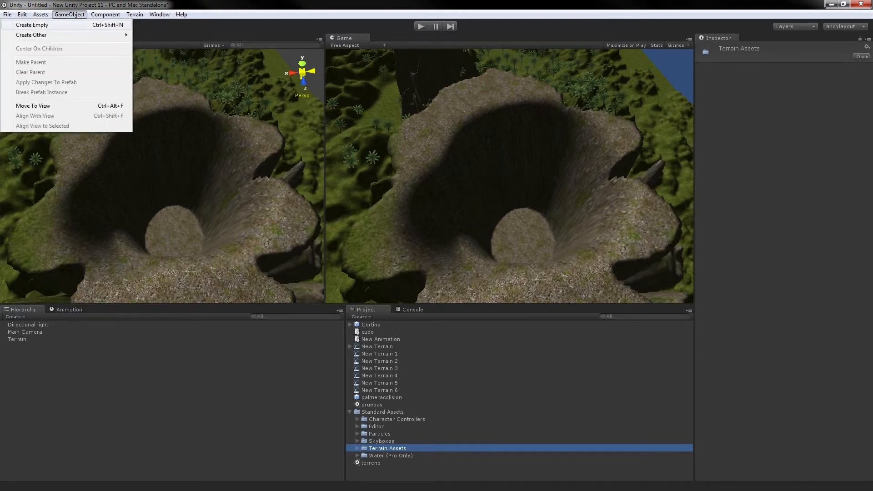
{"action": "mouse_move", "coordinate": [46, 35]}
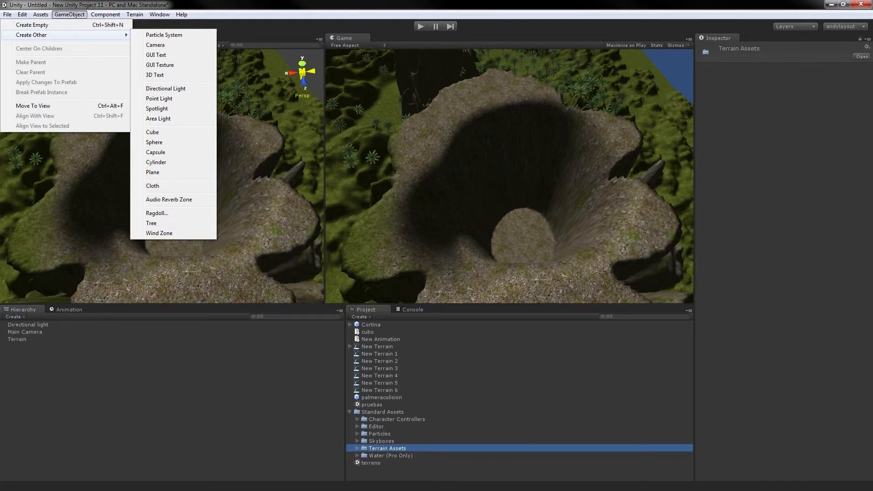
{"action": "mouse_move", "coordinate": [40, 15]}
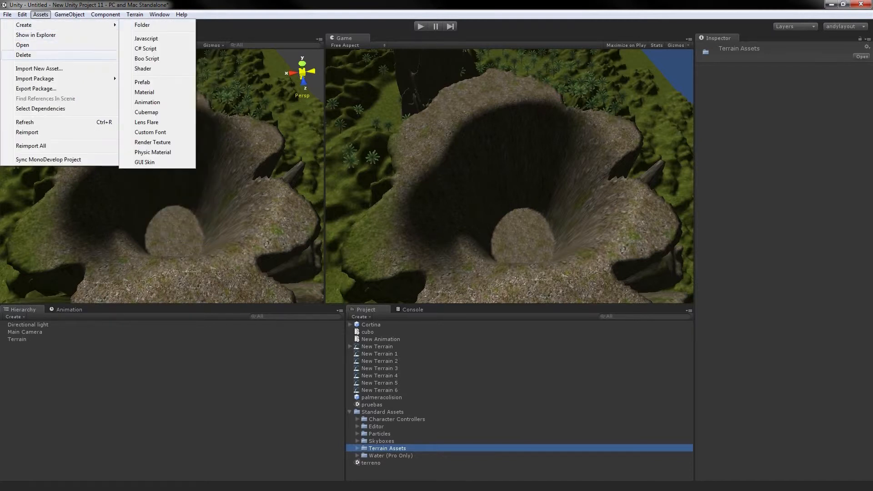
{"action": "mouse_move", "coordinate": [46, 78]}
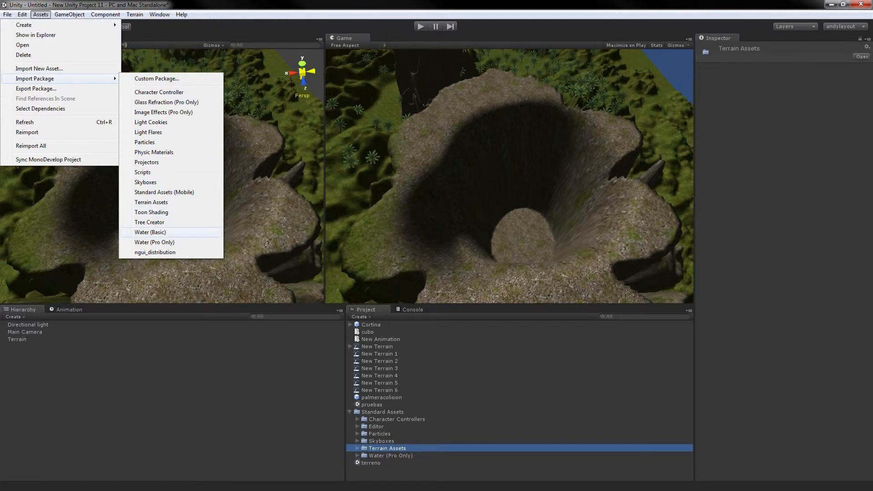
{"action": "left_click", "coordinate": [150, 232]}
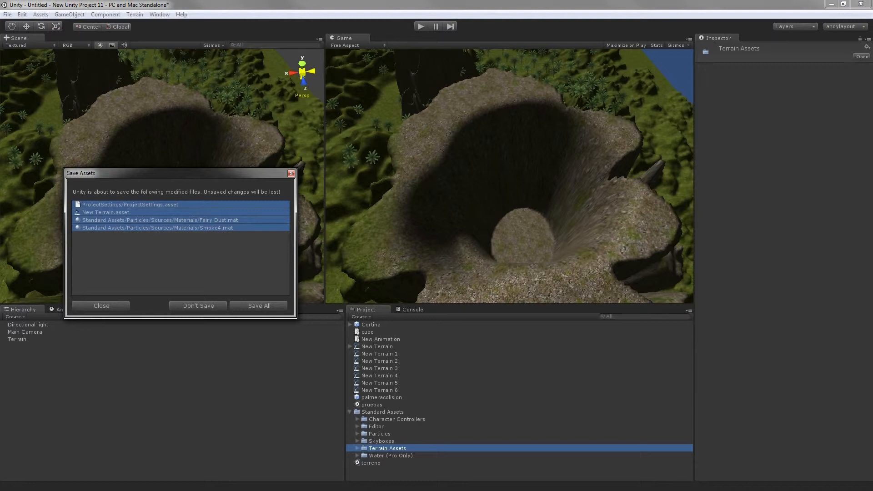
{"action": "left_click", "coordinate": [260, 305]}
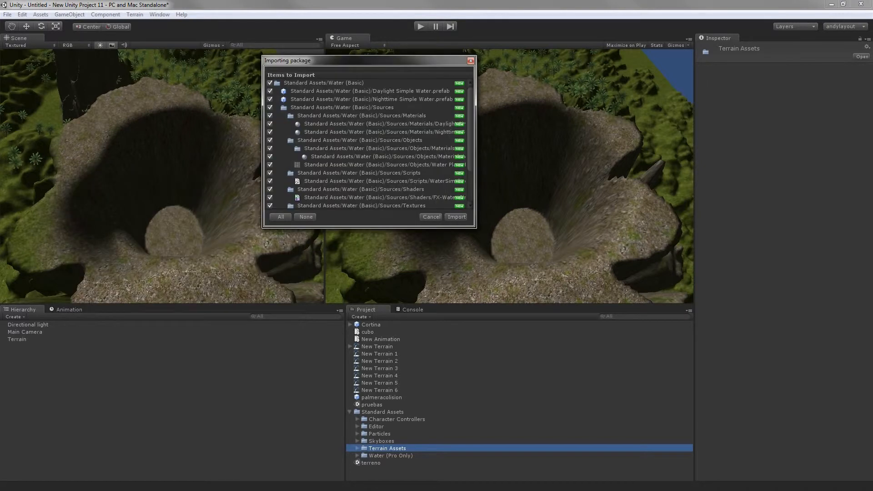
{"action": "left_click", "coordinate": [456, 217]}
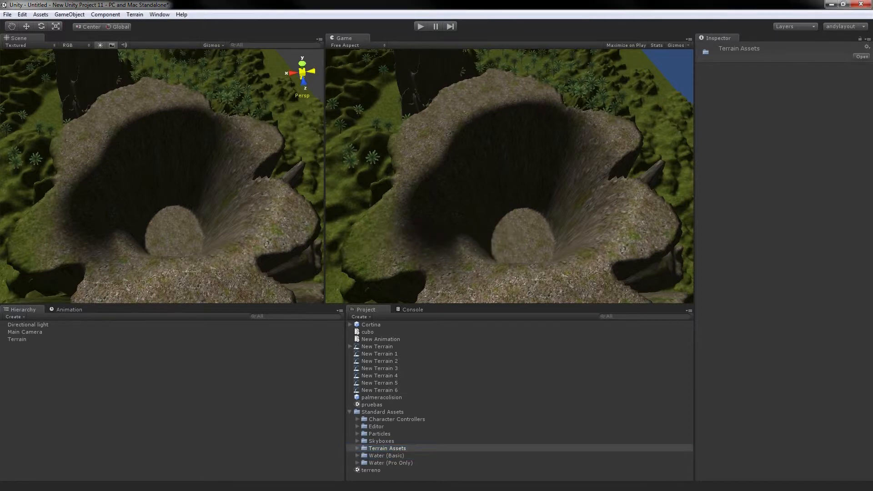
Step: Examine the Daylight Simple Water and Nighttime Simple Water prefabs in the Water (Basic) folder, comparing their settings and previews
{"action": "left_click", "coordinate": [410, 463]}
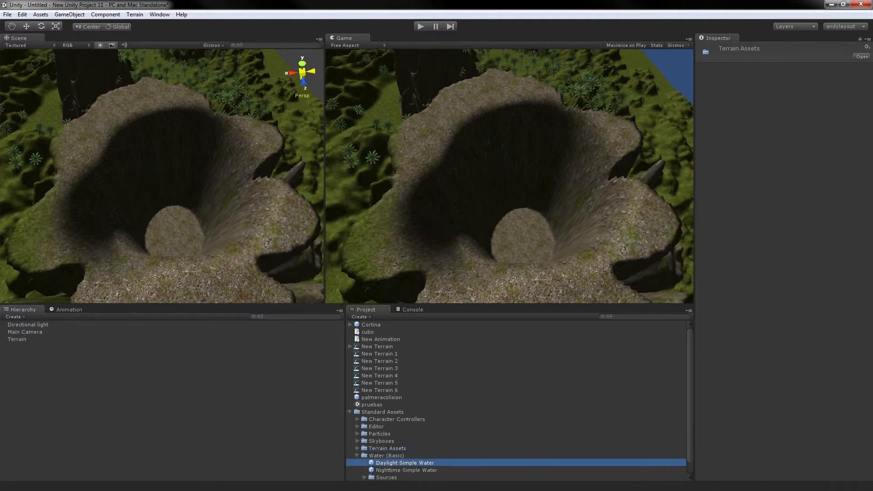
{"action": "left_click_drag", "start_coordinate": [410, 463], "coordinate": [423, 462]}
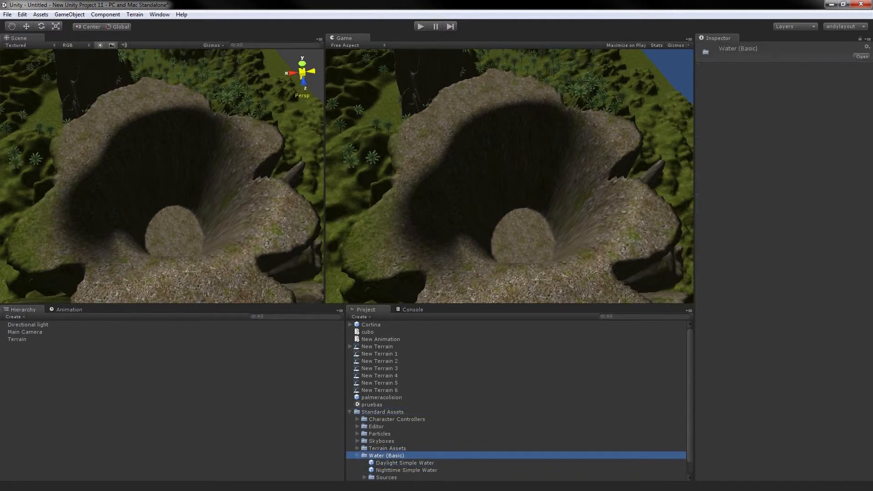
{"action": "left_click", "coordinate": [423, 470]}
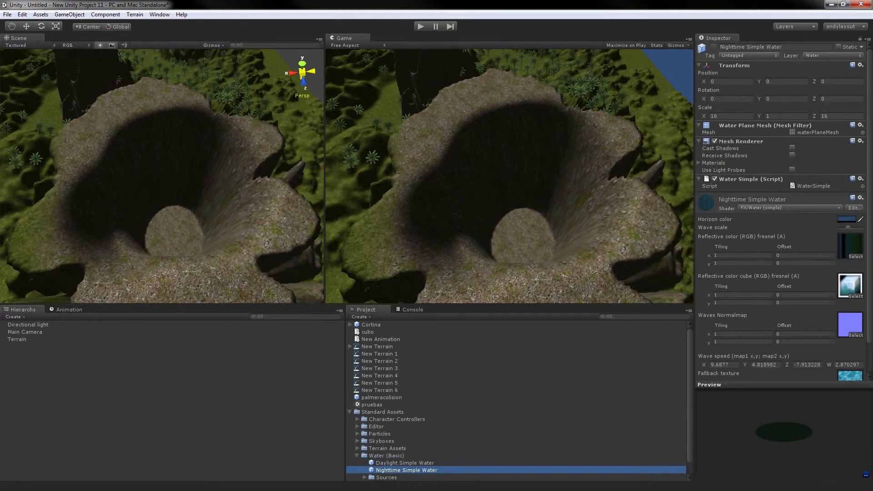
{"action": "left_click", "coordinate": [418, 463]}
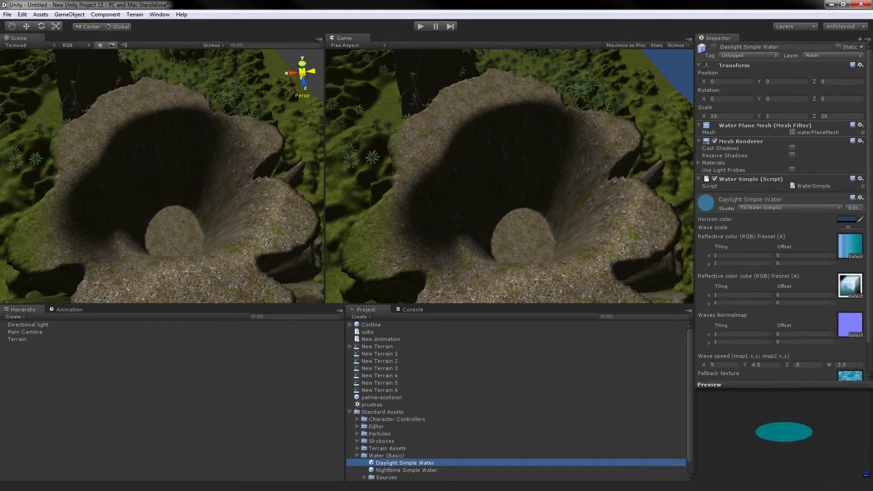
{"action": "left_click_drag", "start_coordinate": [785, 435], "coordinate": [784, 432]}
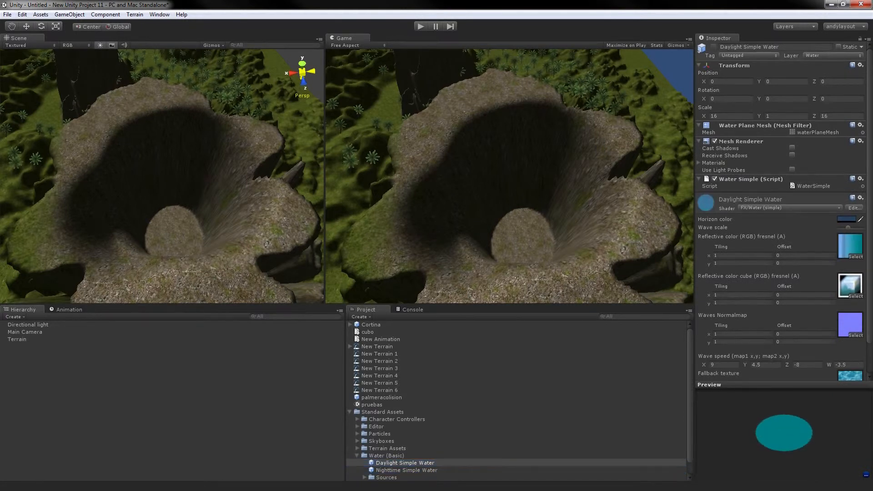
{"action": "left_click", "coordinate": [386, 477]}
{"action": "left_click", "coordinate": [410, 471]}
{"action": "left_click_drag", "start_coordinate": [784, 433], "coordinate": [784, 433]}
Step: Place the Daylight Simple Water prefab in the terrain crater and move it to about X 157.1, Y 81.2, Z 368.3
{"action": "left_click_drag", "start_coordinate": [405, 464], "coordinate": [181, 257]}
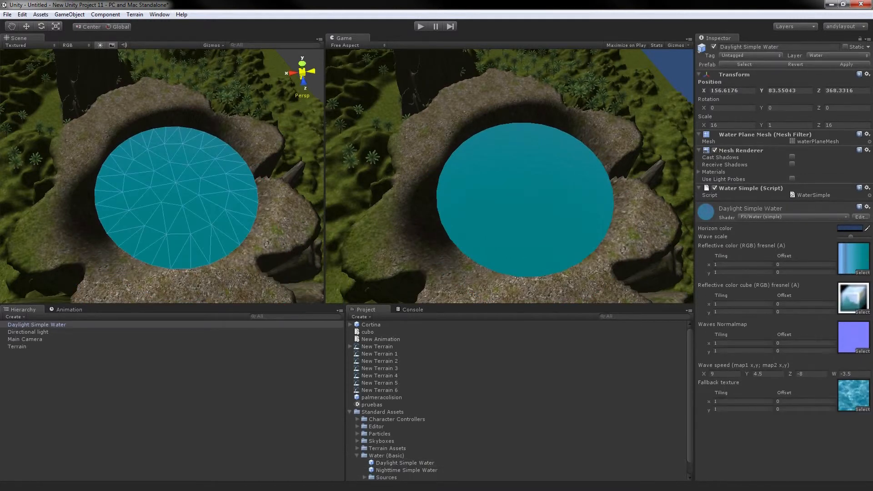
{"action": "left_click_drag", "start_coordinate": [178, 161], "coordinate": [177, 168]}
{"action": "left_click_drag", "start_coordinate": [140, 192], "coordinate": [137, 192]}
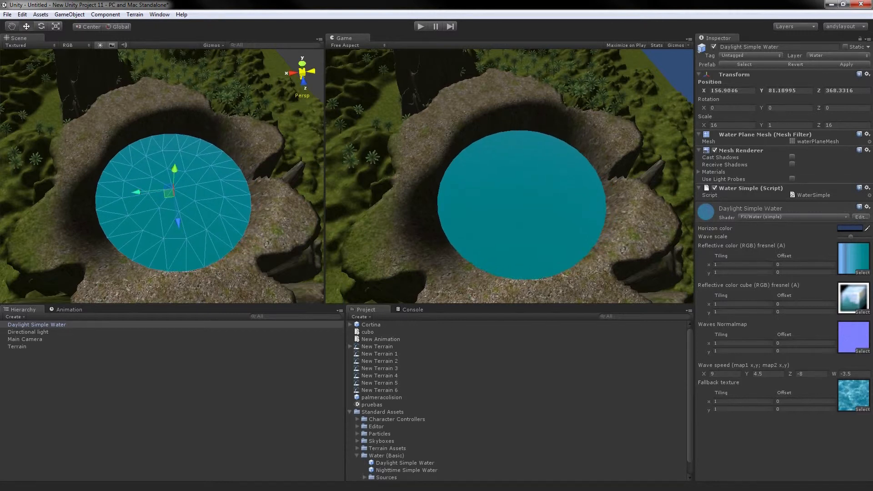
Step: Align the Main Camera with a closer scene view of the water in the crater
{"action": "scroll", "coordinate": [162, 177], "scroll_direction": "up", "scroll_amount": 6}
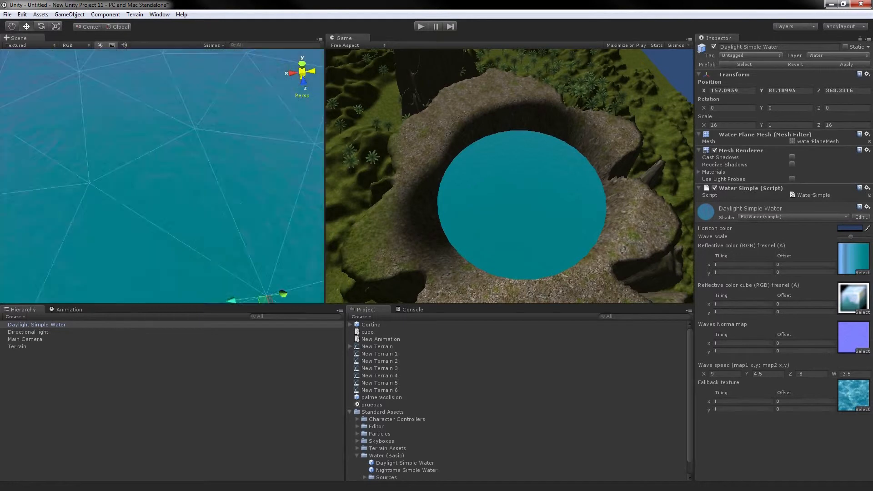
{"action": "scroll", "coordinate": [162, 177], "scroll_direction": "down", "scroll_amount": 4}
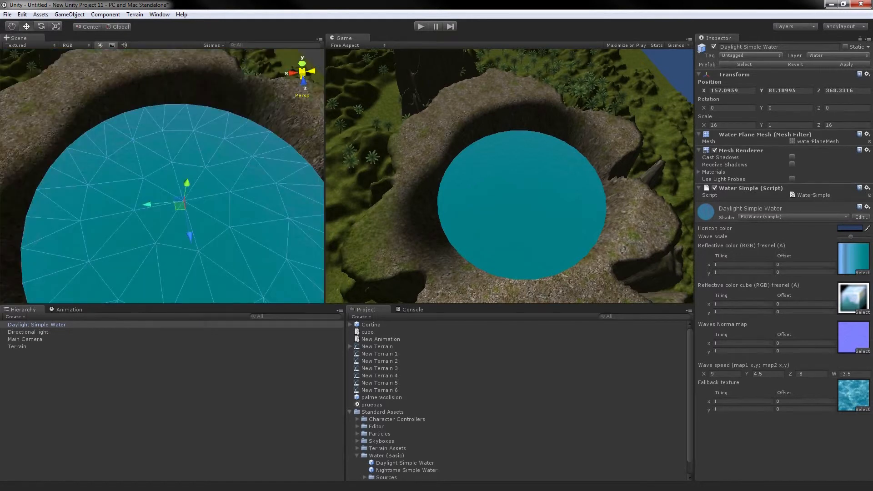
{"action": "left_click", "coordinate": [25, 340]}
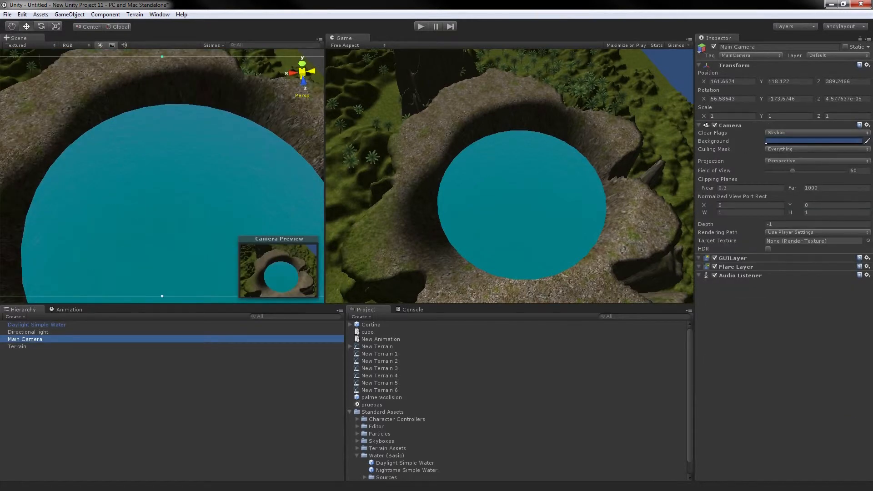
{"action": "left_click", "coordinate": [69, 15]}
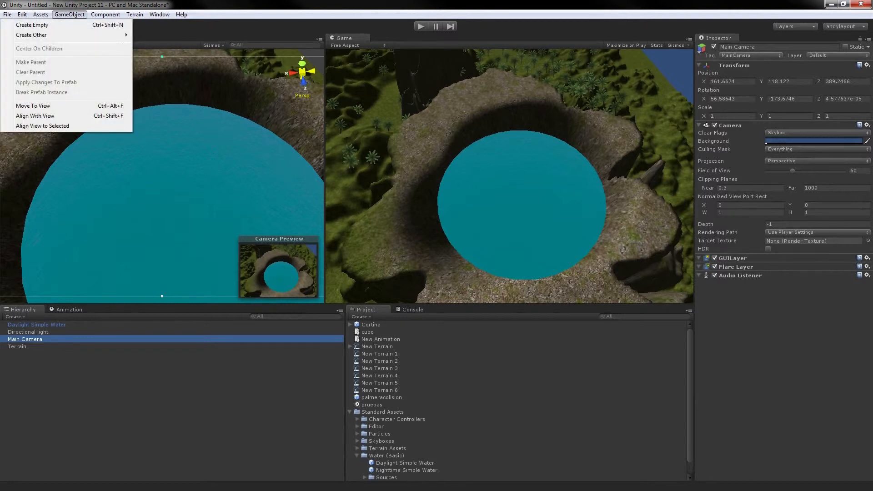
{"action": "left_click", "coordinate": [35, 115]}
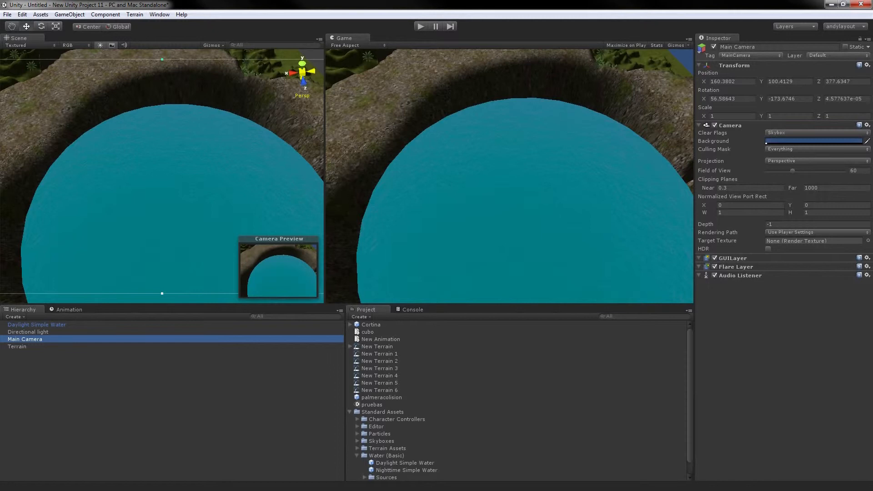
Step: Play the scene, lower the Main Camera to about Y 82.7 and tilt it across the water to examine the surface, then stop playing
{"action": "left_click", "coordinate": [421, 26]}
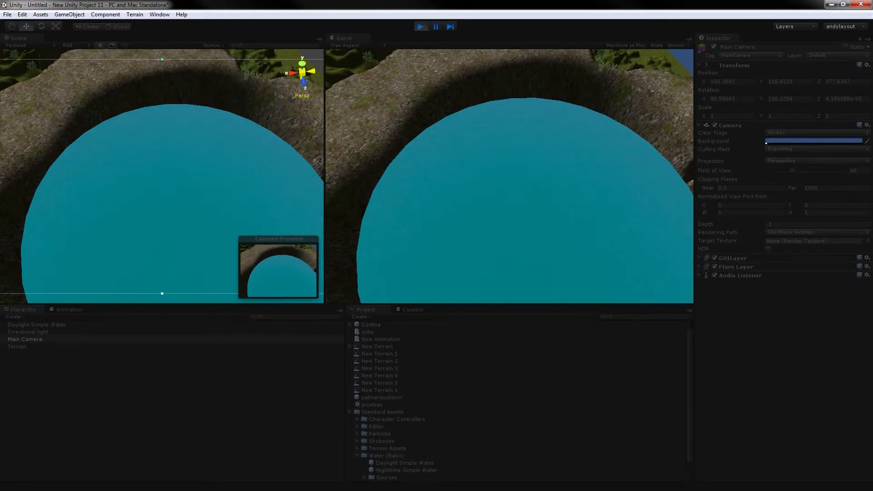
{"action": "scroll", "coordinate": [162, 176], "scroll_direction": "down", "scroll_amount": 10}
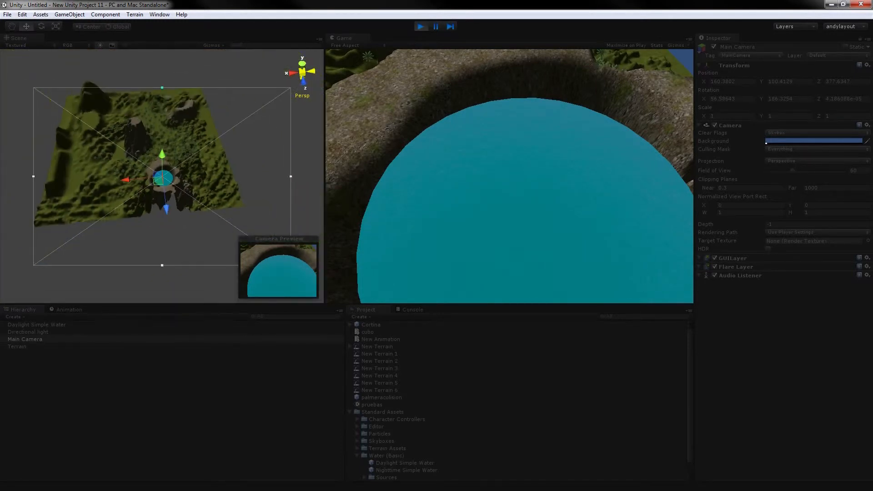
{"action": "left_click_drag", "start_coordinate": [109, 182], "coordinate": [209, 125], "text": "alt"}
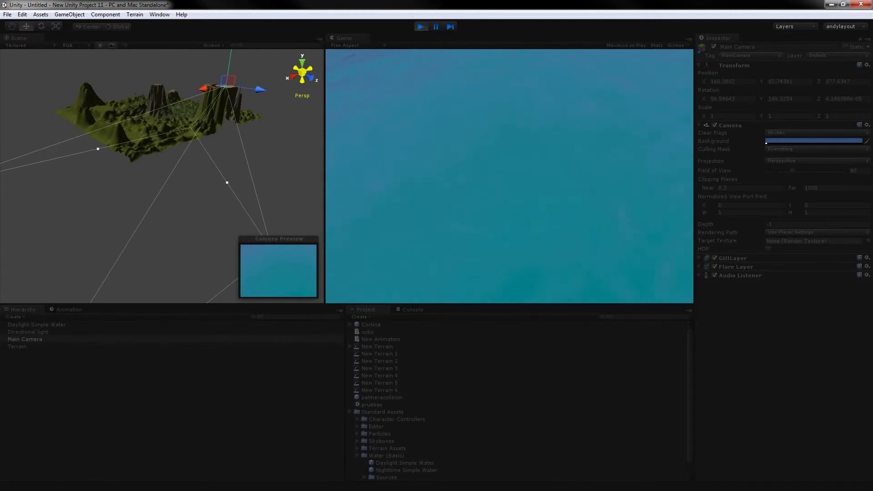
{"action": "key", "text": "e"}
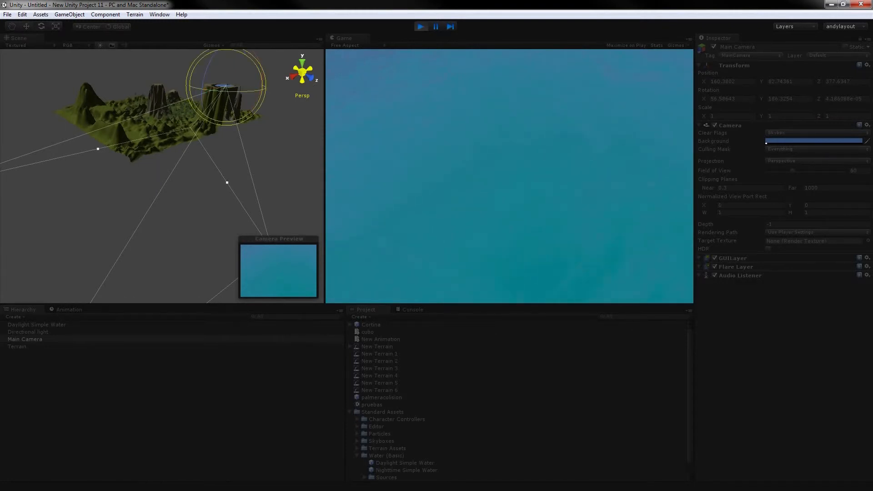
{"action": "left_click_drag", "start_coordinate": [261, 87], "coordinate": [258, 125]}
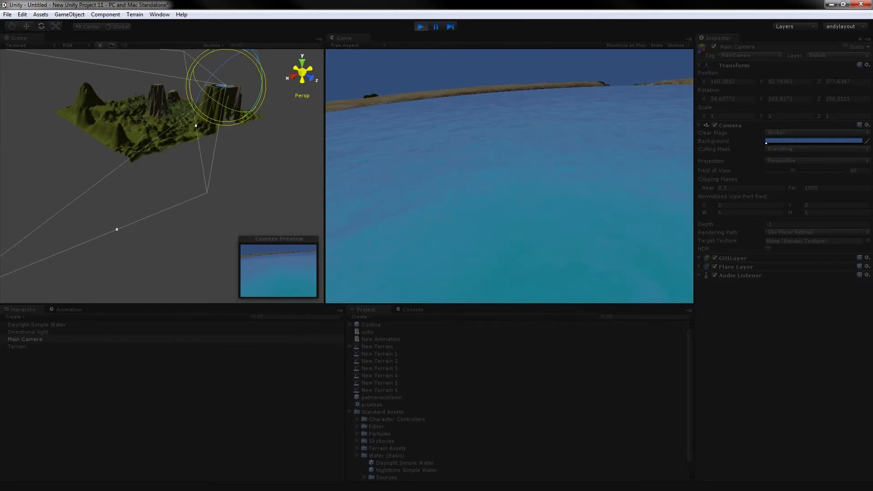
{"action": "key", "text": "ctrl+p"}
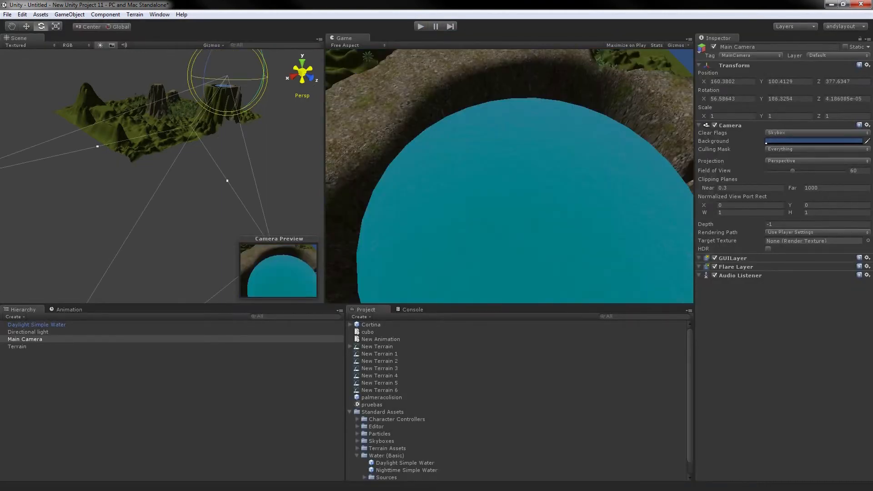
Step: Delete the Daylight Simple Water object from the scene
{"action": "left_click", "coordinate": [28, 332]}
{"action": "left_click", "coordinate": [36, 325]}
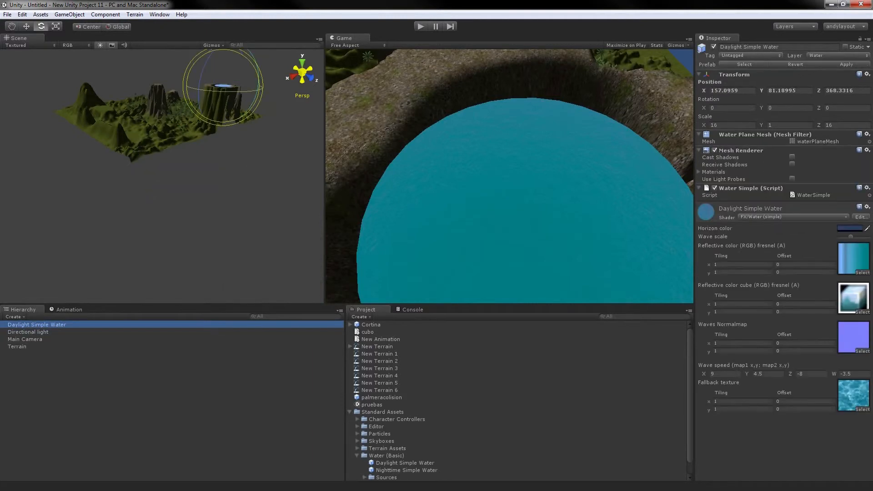
{"action": "key", "text": "Delete"}
Step: Place the Daylight Water prefab from the Water (Pro Only) folder in the crater at about X 154.2, Y 72.3, Z 364.7
{"action": "left_click", "coordinate": [386, 456]}
{"action": "scroll", "coordinate": [387, 456], "scroll_direction": "down", "scroll_amount": 1}
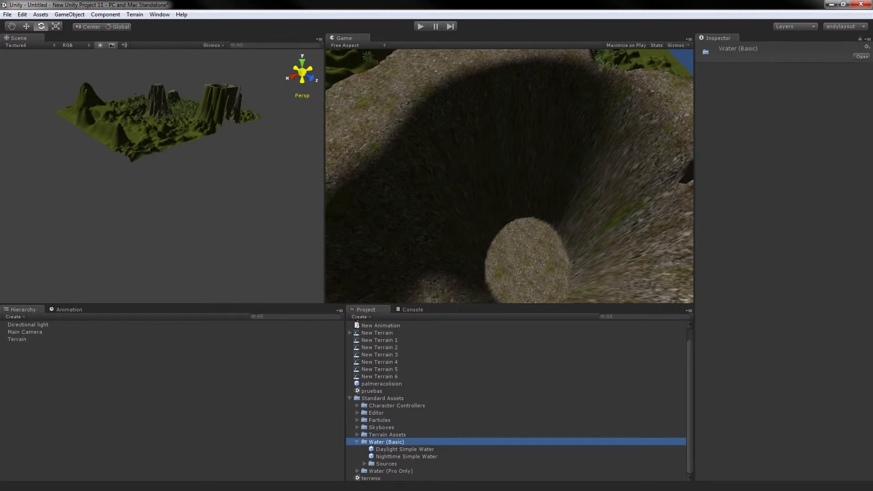
{"action": "left_click", "coordinate": [386, 442]}
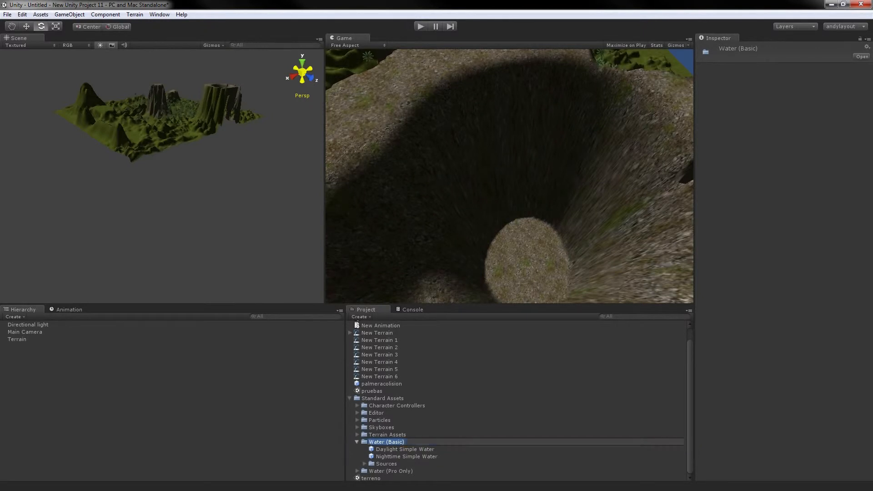
{"action": "left_click", "coordinate": [357, 442]}
{"action": "left_click", "coordinate": [357, 464]}
{"action": "scroll", "coordinate": [358, 464], "scroll_direction": "down", "scroll_amount": 1}
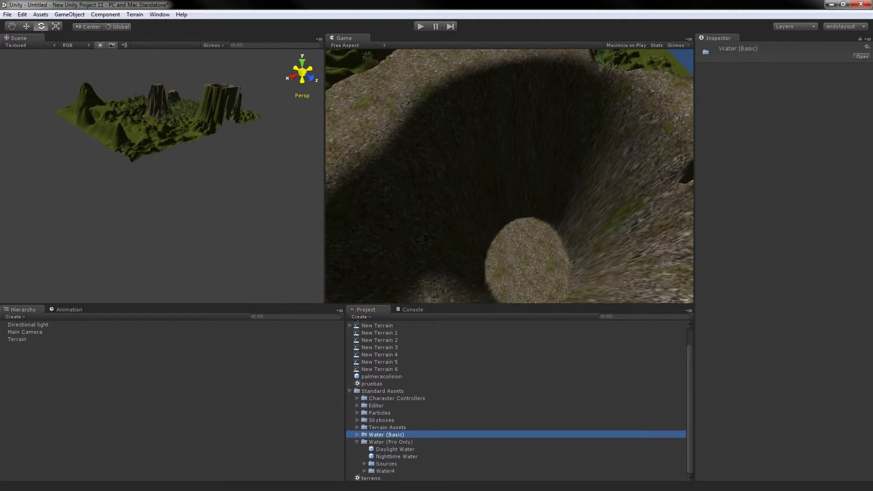
{"action": "double_click", "coordinate": [25, 332]}
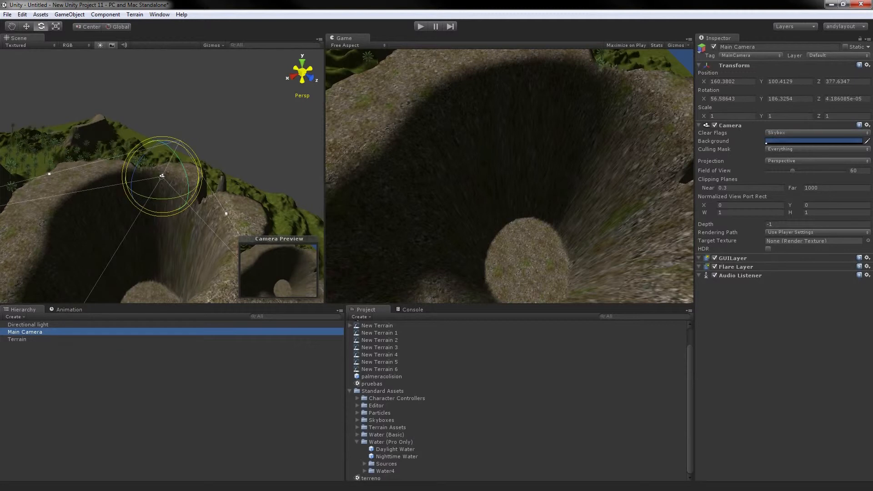
{"action": "left_click_drag", "start_coordinate": [395, 450], "coordinate": [213, 259]}
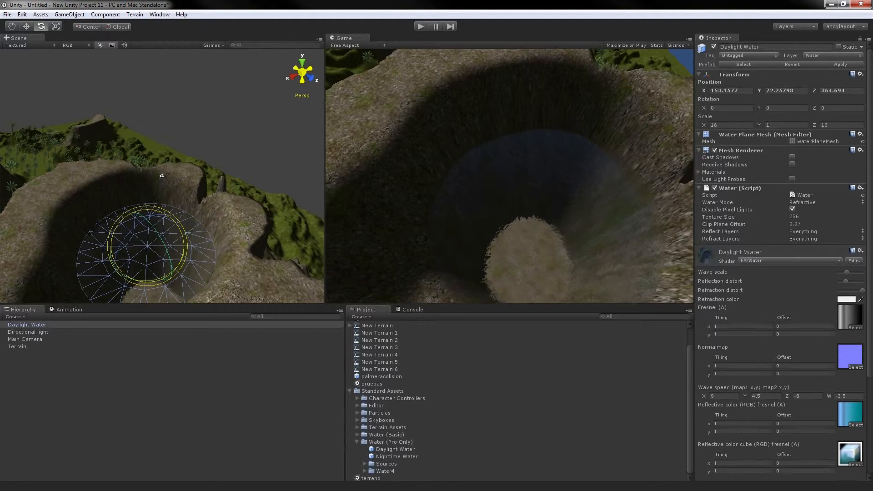
Step: Play the scene and lower the Main Camera to about Y 74, just above the Daylight Water surface, to examine its refraction up close
{"action": "key", "text": "ctrl+p"}
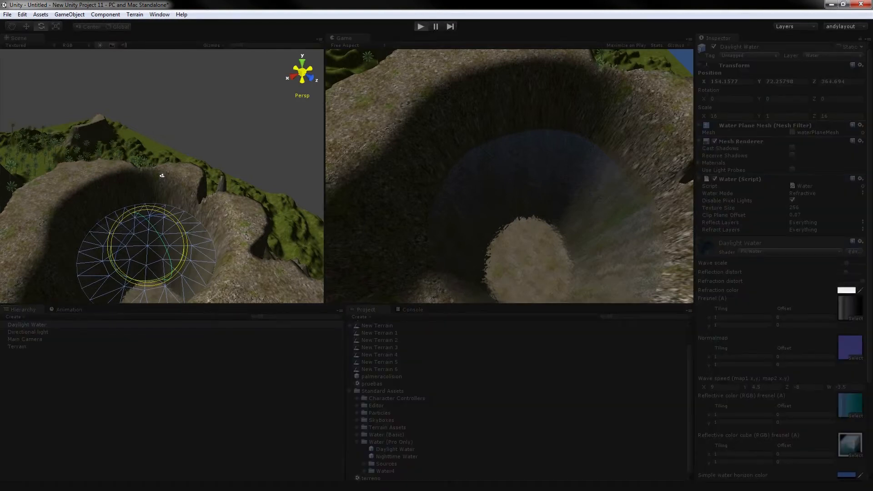
{"action": "right_click_drag", "start_coordinate": [162, 176], "coordinate": [162, 176]}
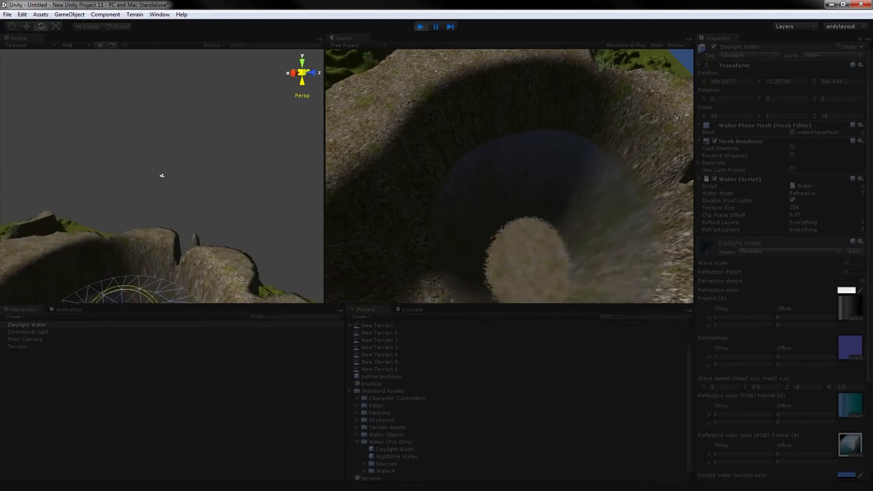
{"action": "left_click", "coordinate": [162, 176]}
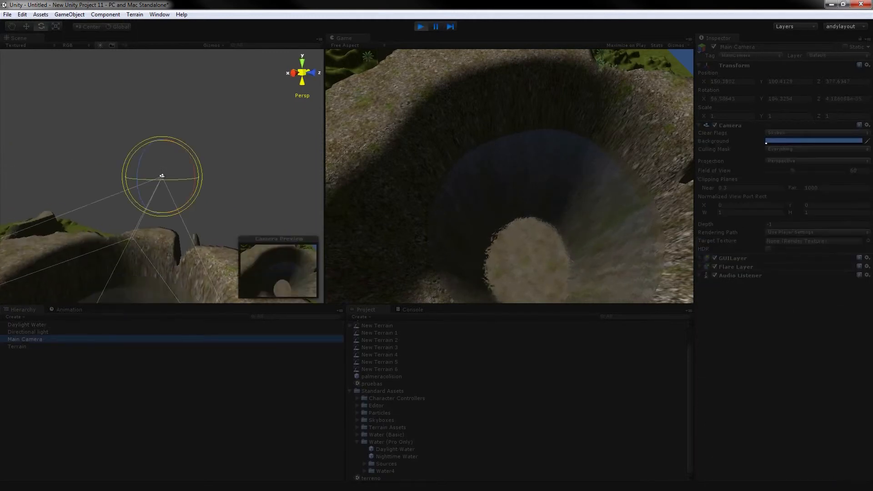
{"action": "key", "text": "w"}
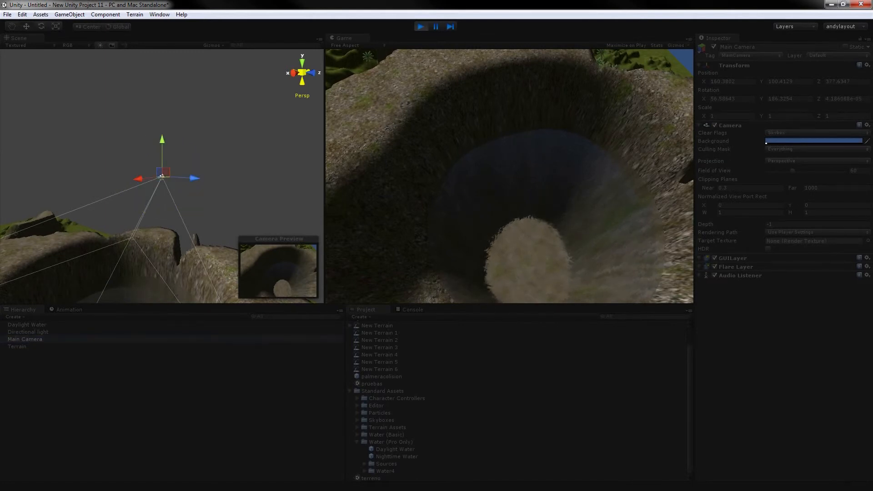
{"action": "left_click_drag", "start_coordinate": [162, 175], "coordinate": [163, 431]}
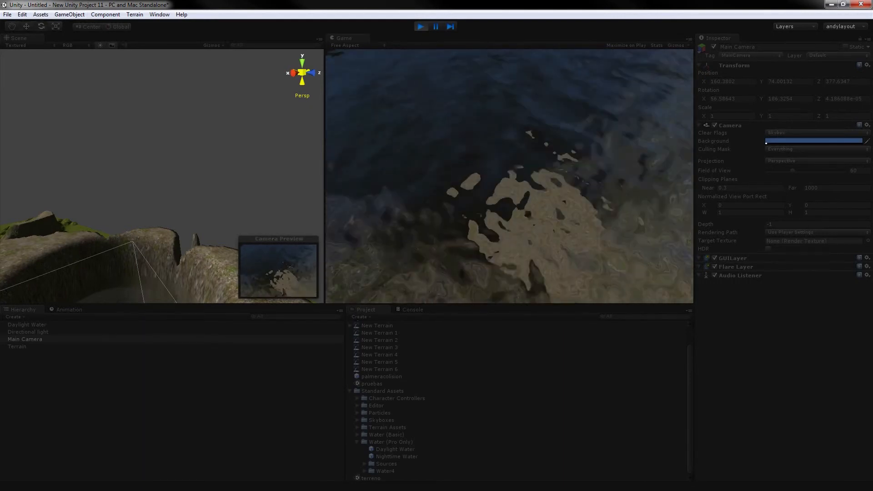
Step: Tilt the Main Camera up to look across the Daylight Water towards the crater wall, examine the reflections and waves, and stop playing
{"action": "left_click_drag", "start_coordinate": [190, 262], "coordinate": [159, 221]}
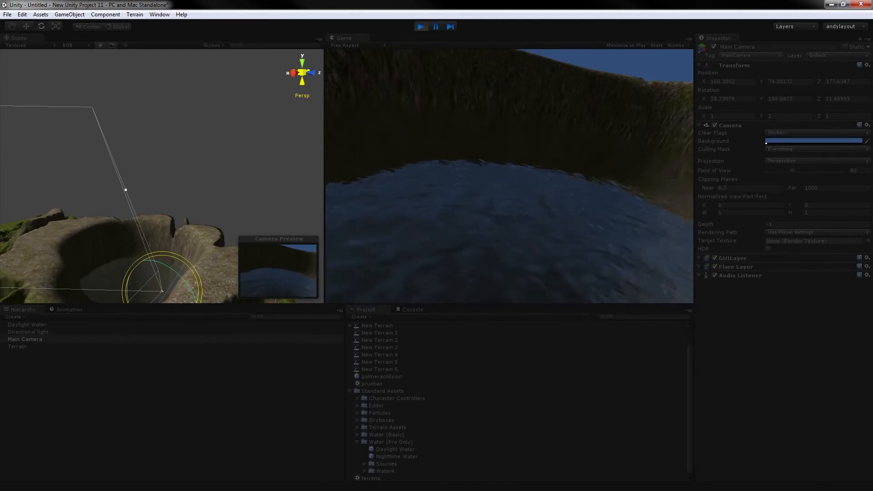
{"action": "left_click", "coordinate": [171, 178]}
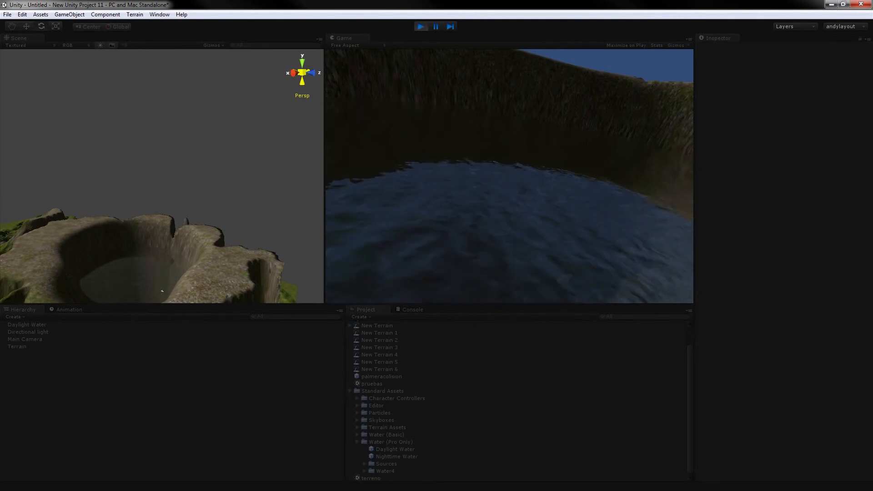
{"action": "key", "text": "ctrl+p"}
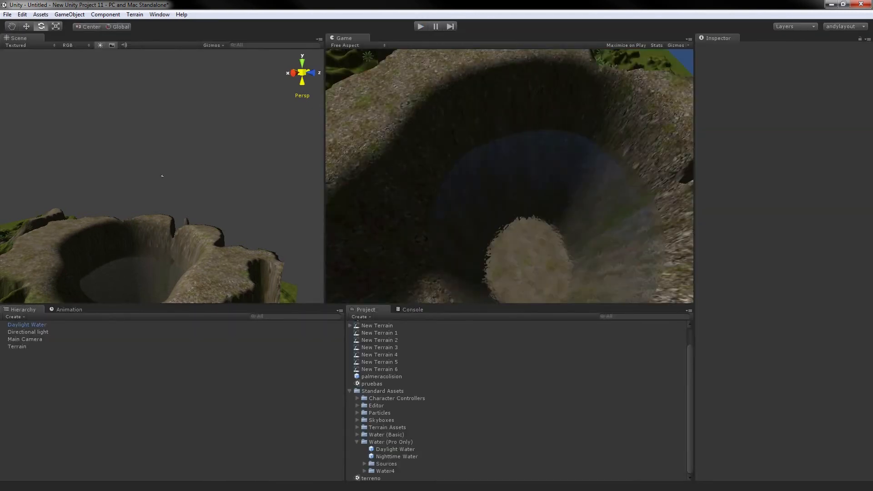